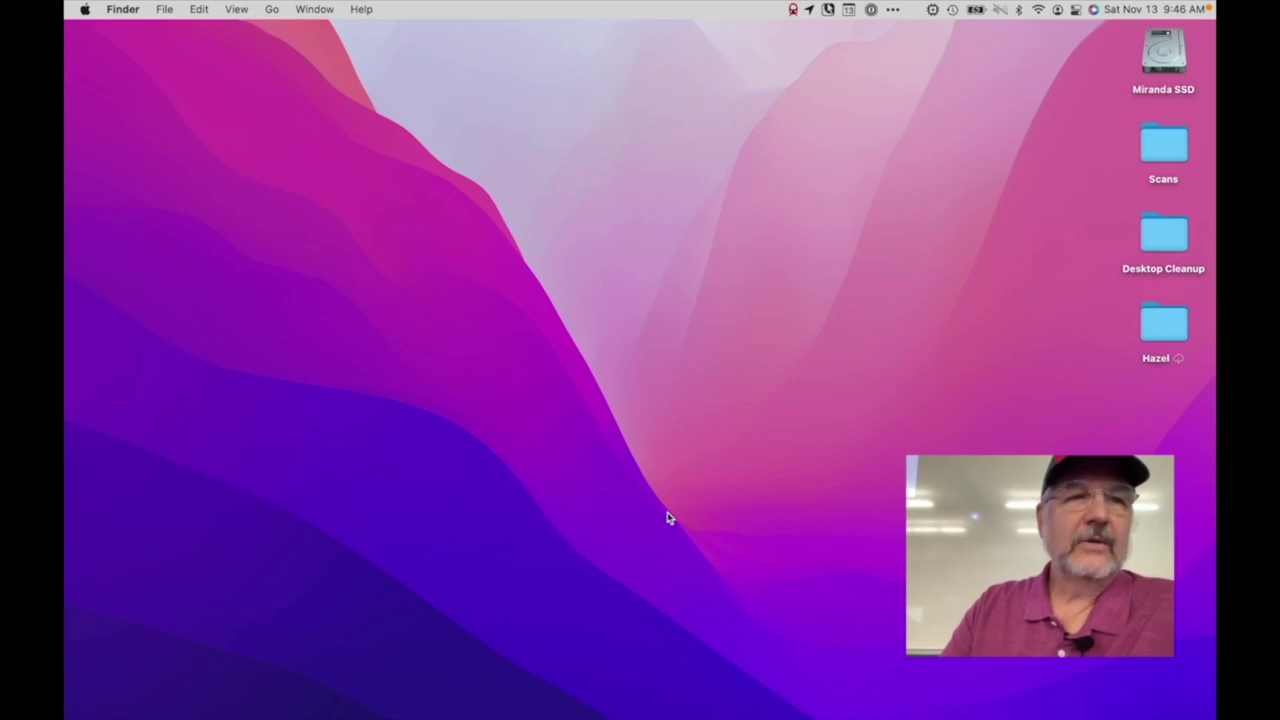
Reveal the hidden Dock and set its position on screen to the bottom.
mouse_move(64, 425)
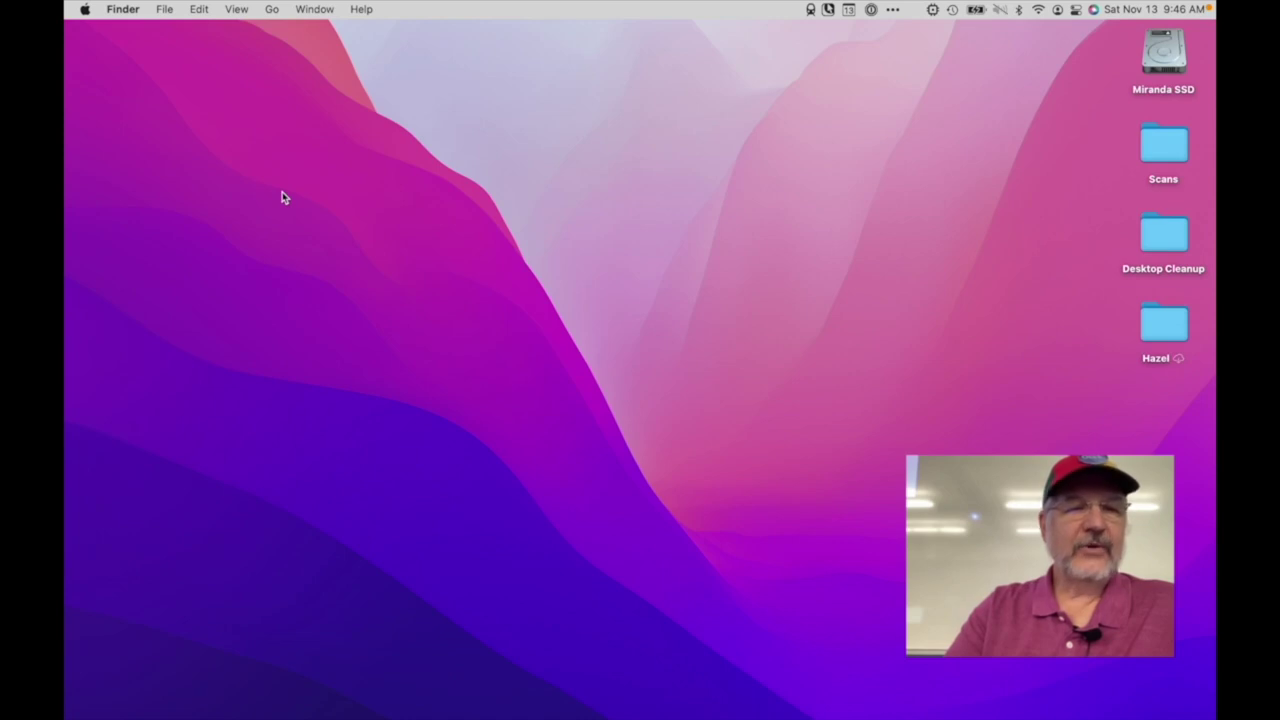
mouse_move(64, 197)
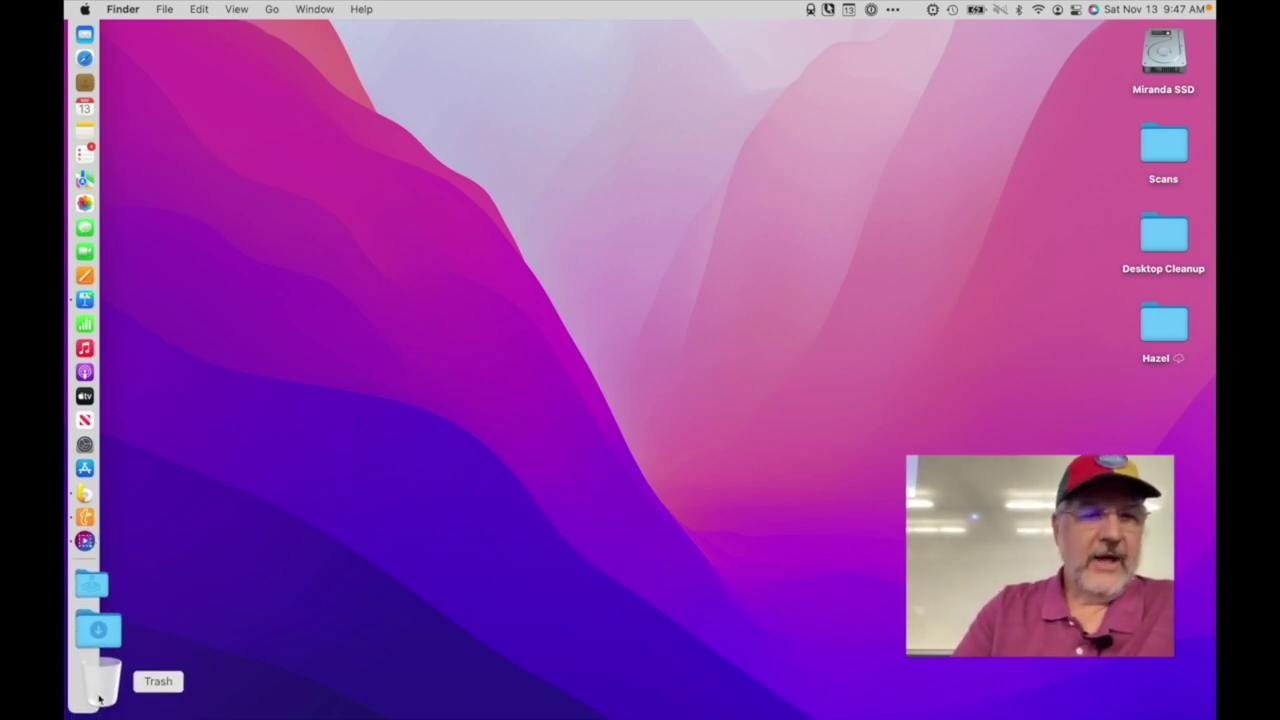
right_click(89, 625)
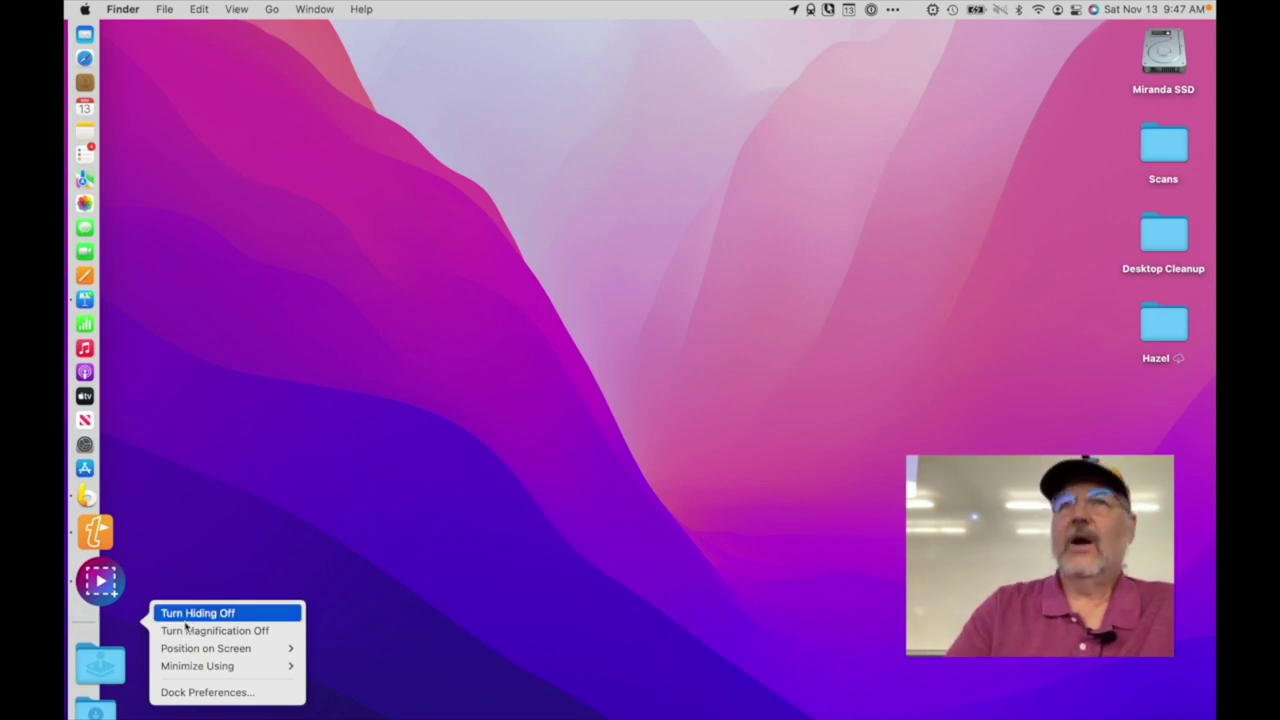
mouse_move(250, 648)
left_click(343, 672)
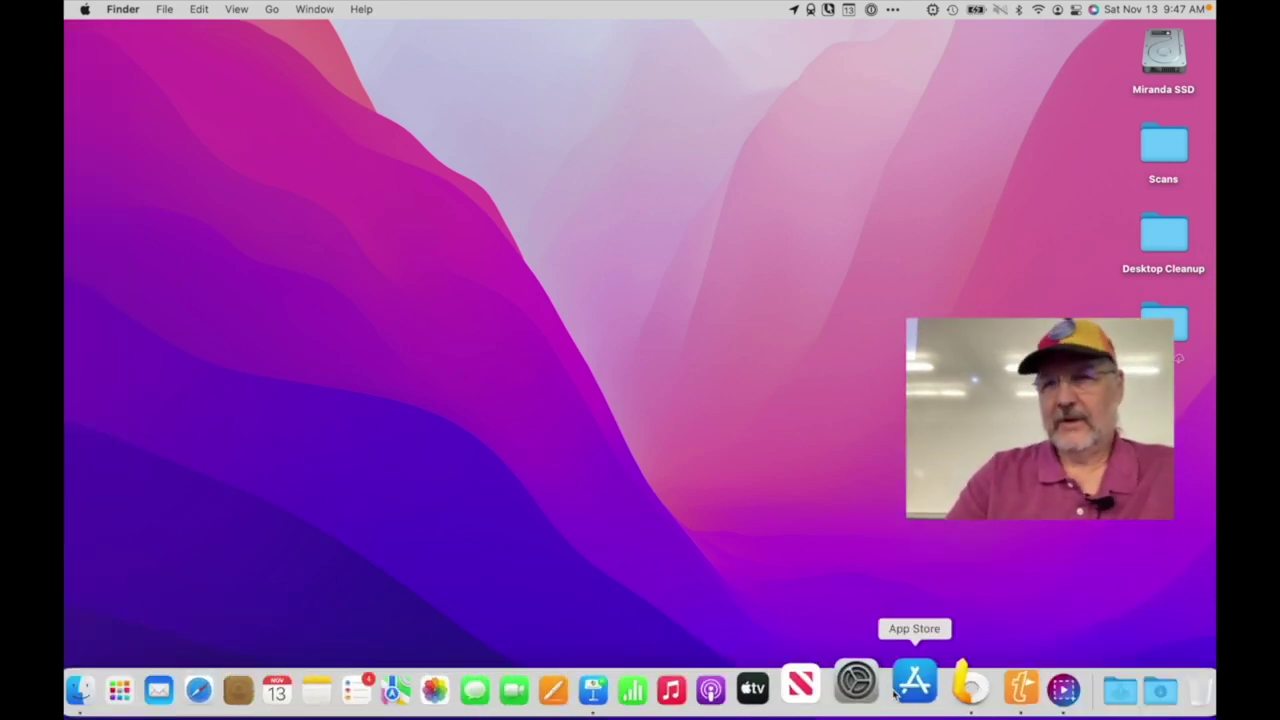
Turn off automatic hiding and icon magnification for the Dock.
right_click(1055, 690)
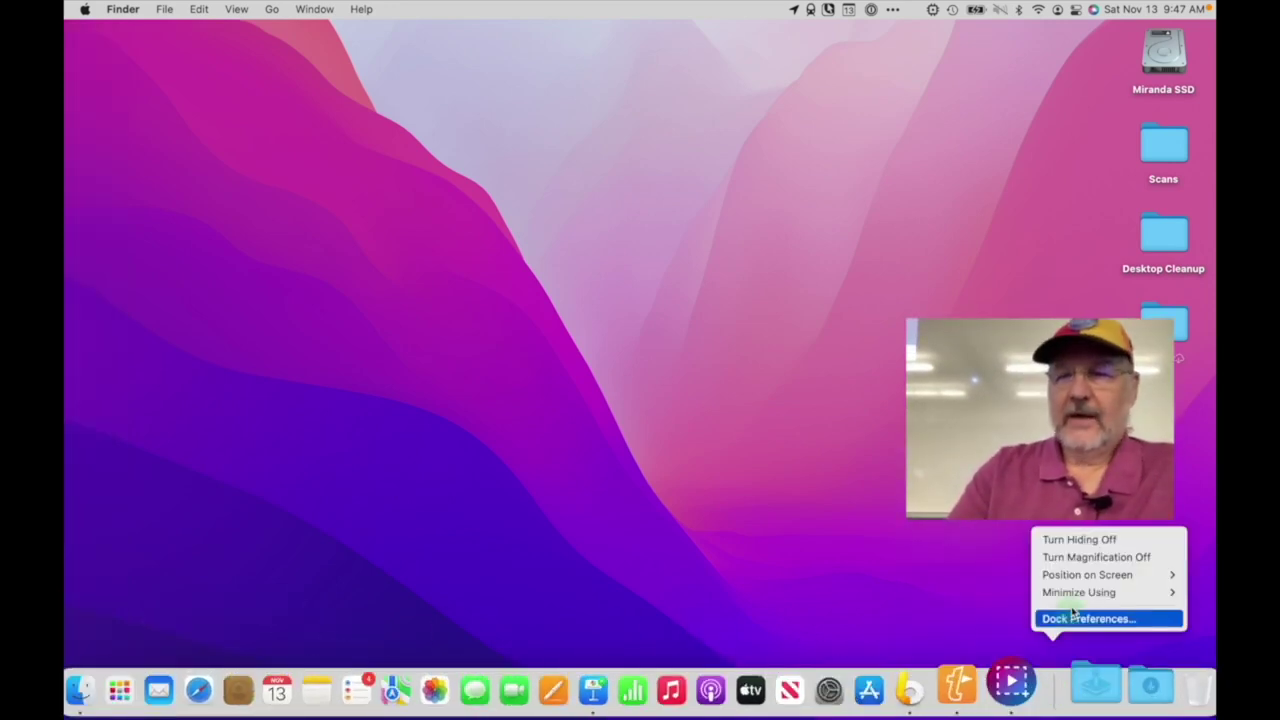
left_click(1071, 544)
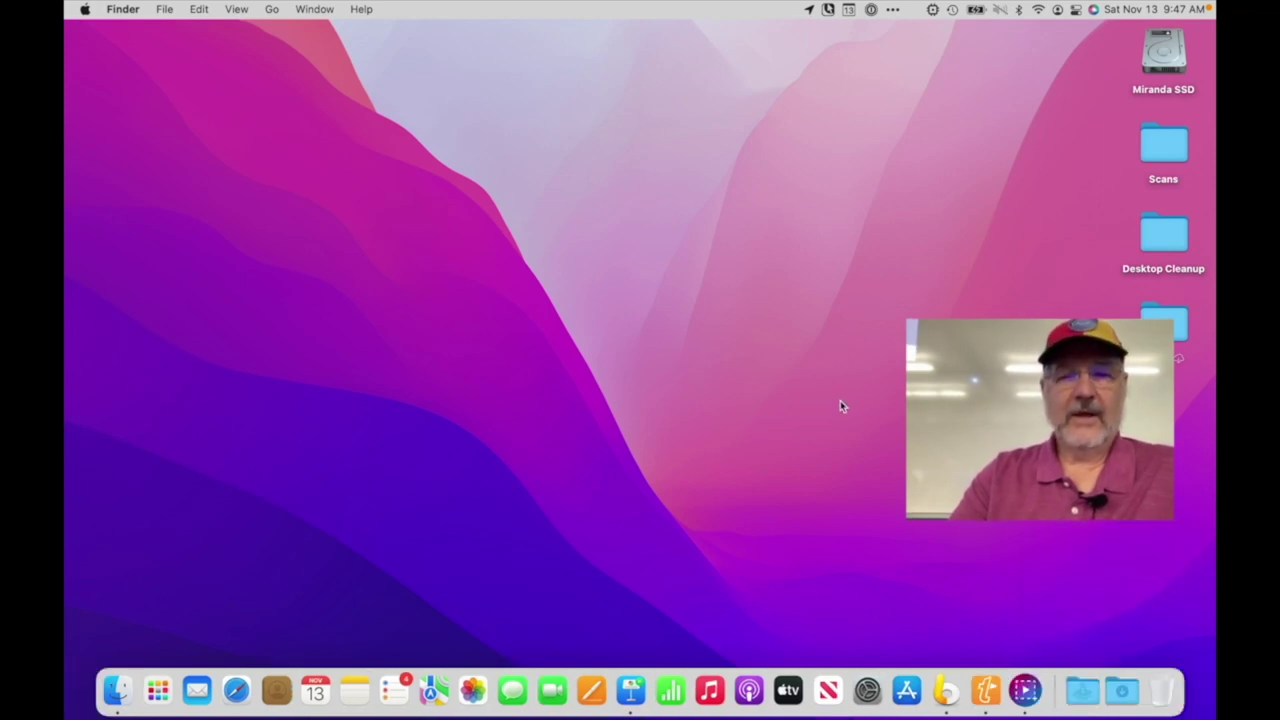
right_click(1054, 688)
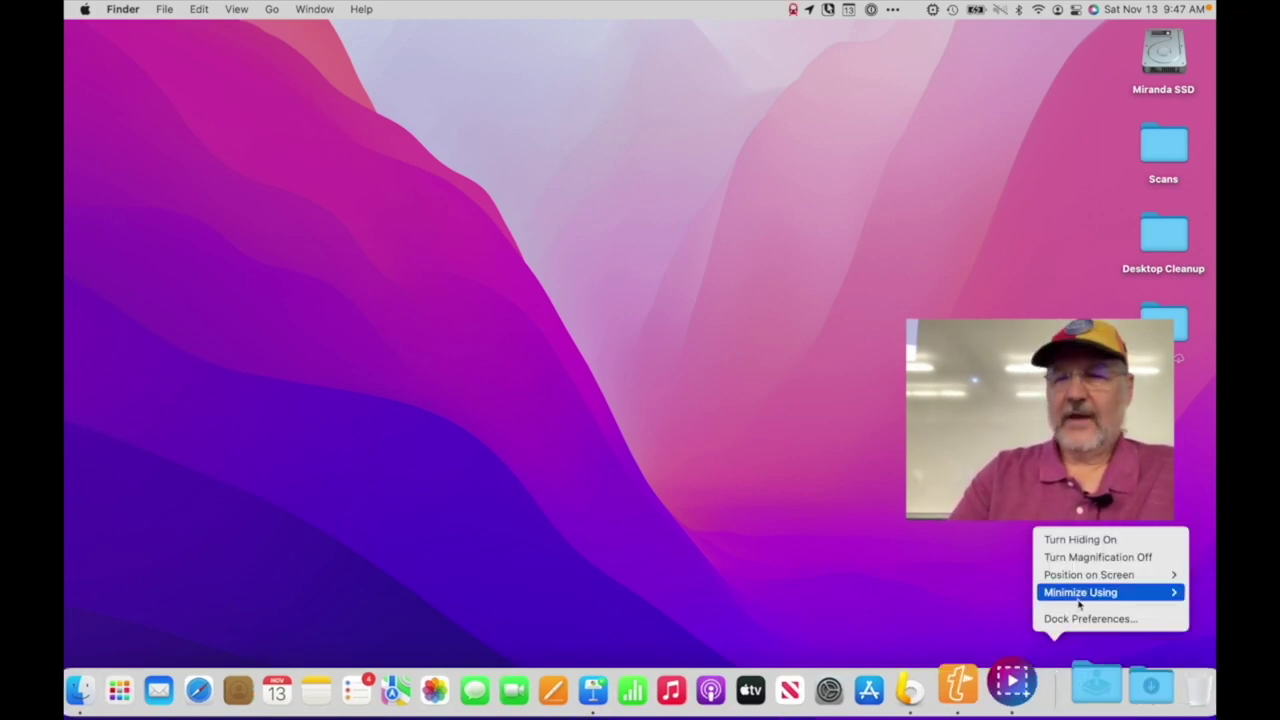
left_click(915, 547)
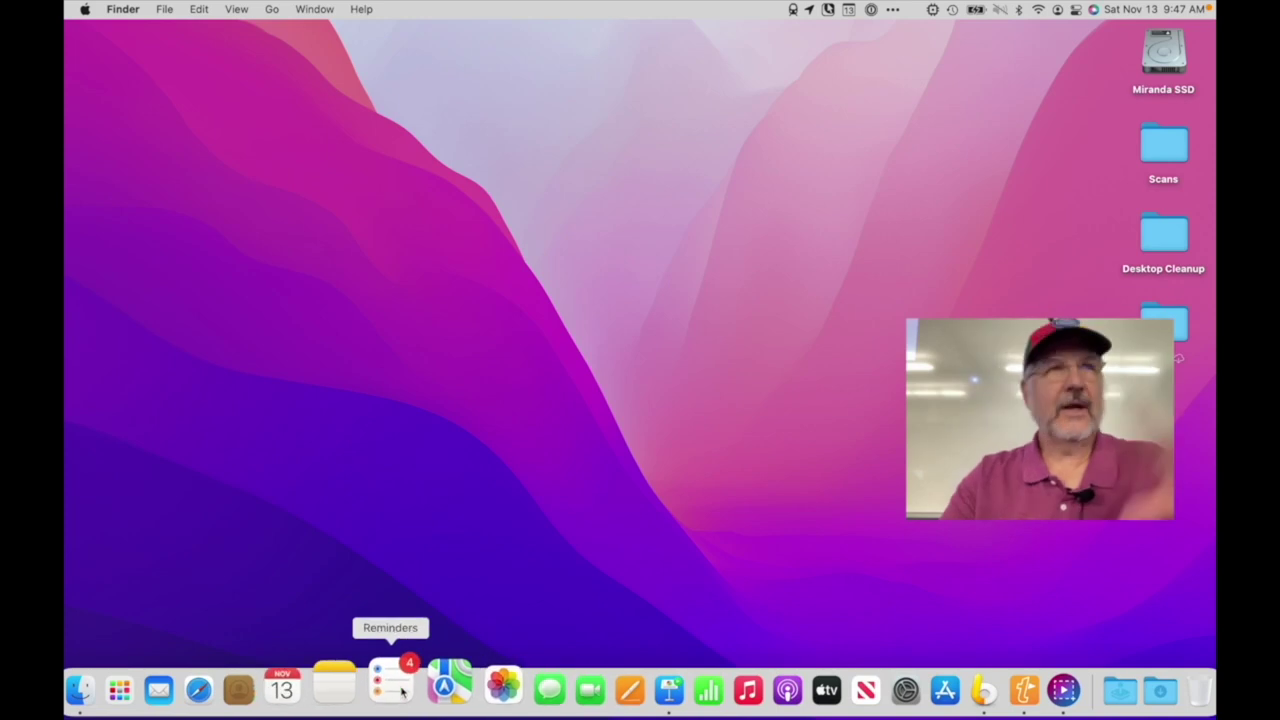
right_click(1052, 690)
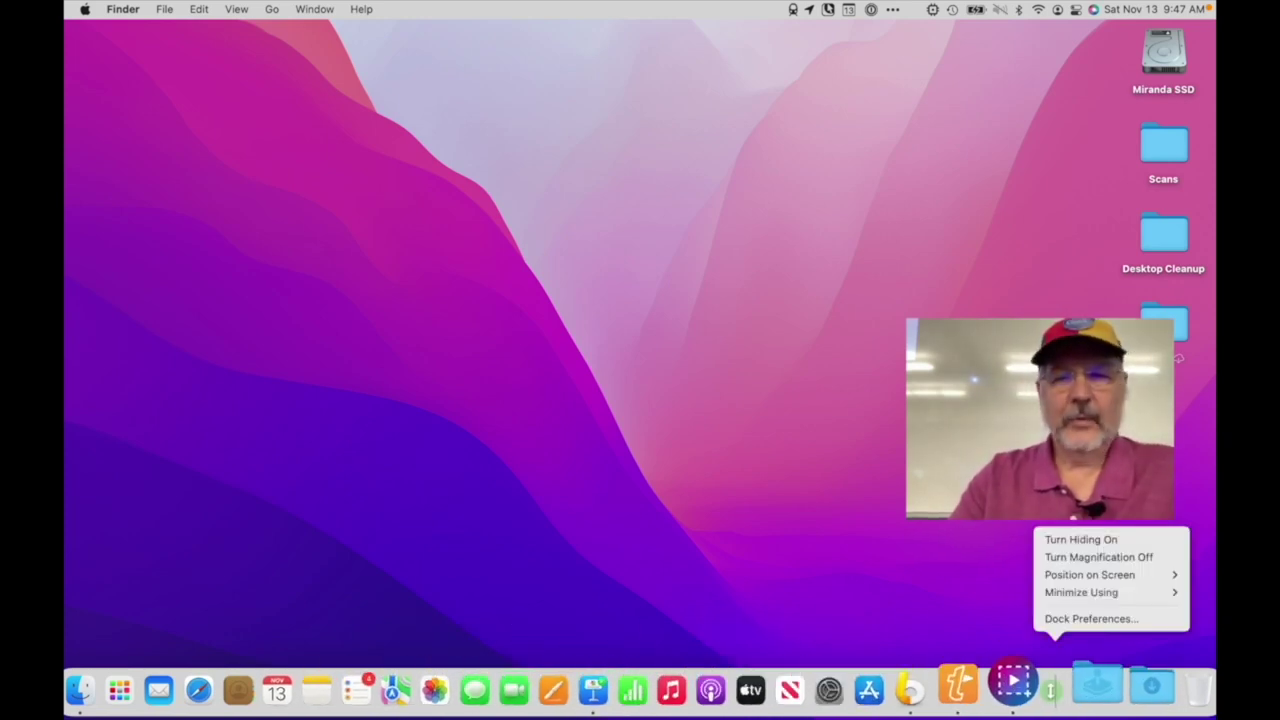
left_click(1080, 556)
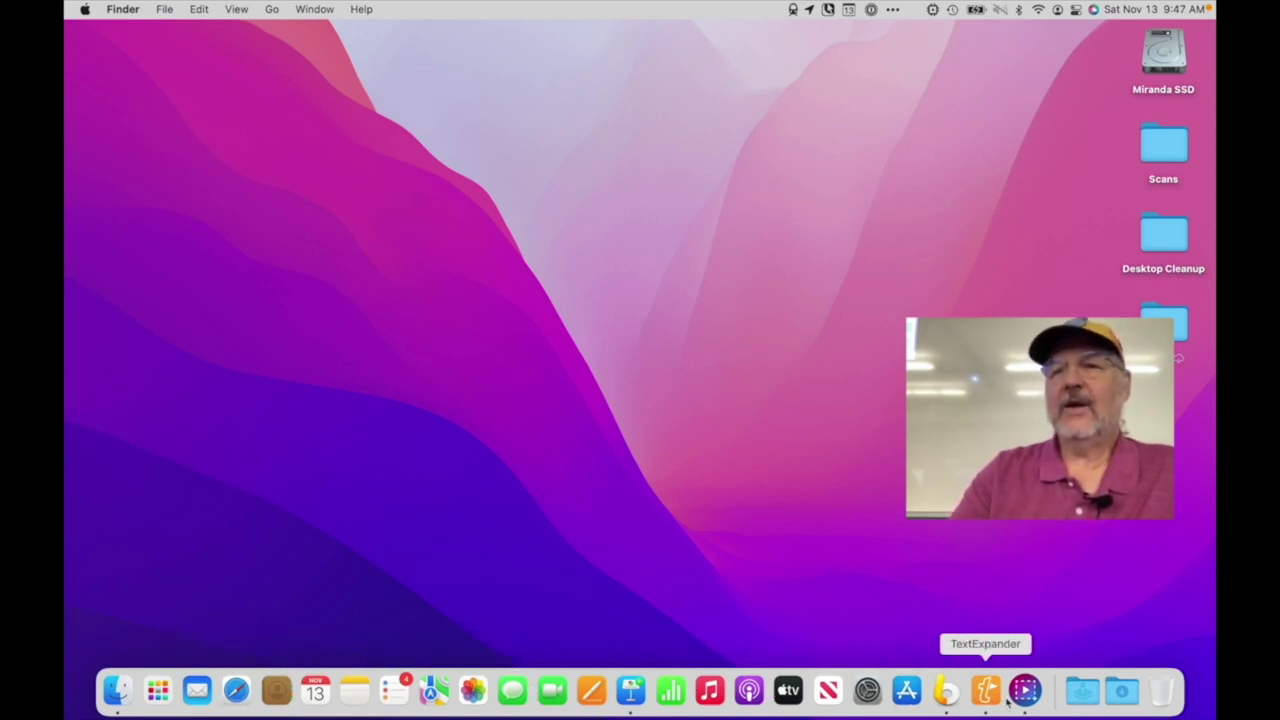
Move the Dock to the right side of the screen and return it to the bottom.
right_click(1053, 692)
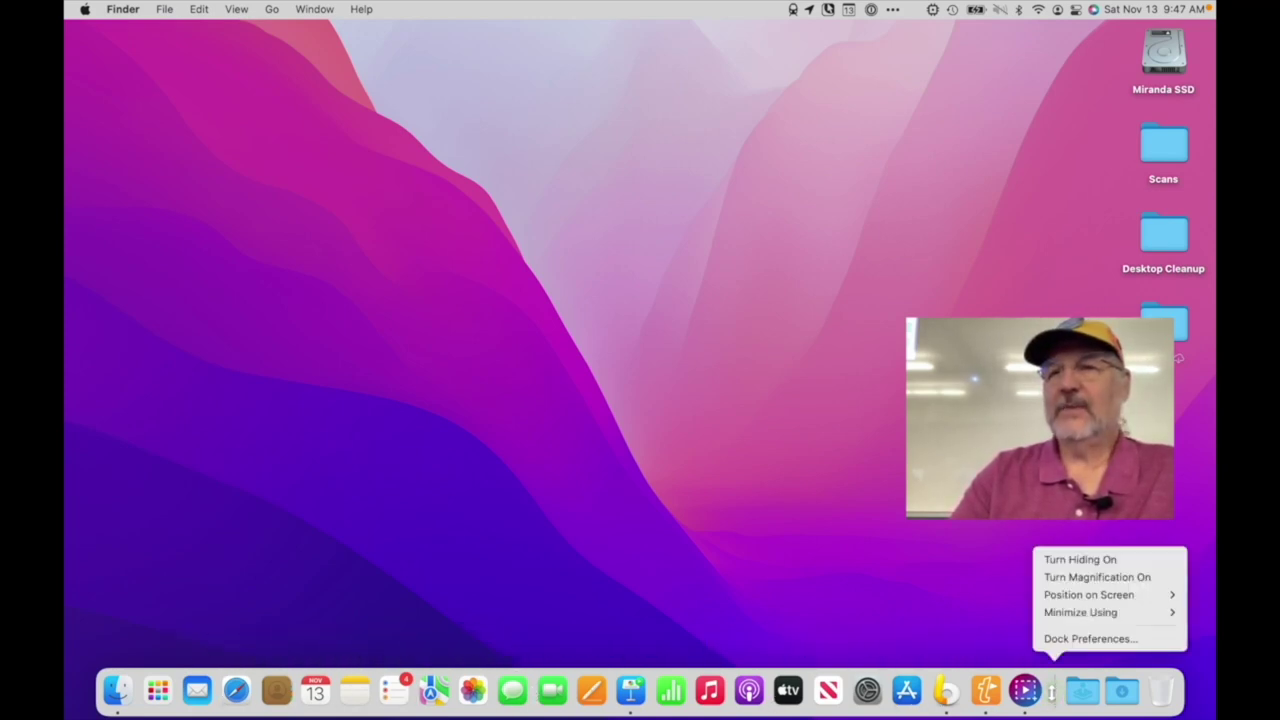
mouse_move(1083, 595)
left_click(1002, 630)
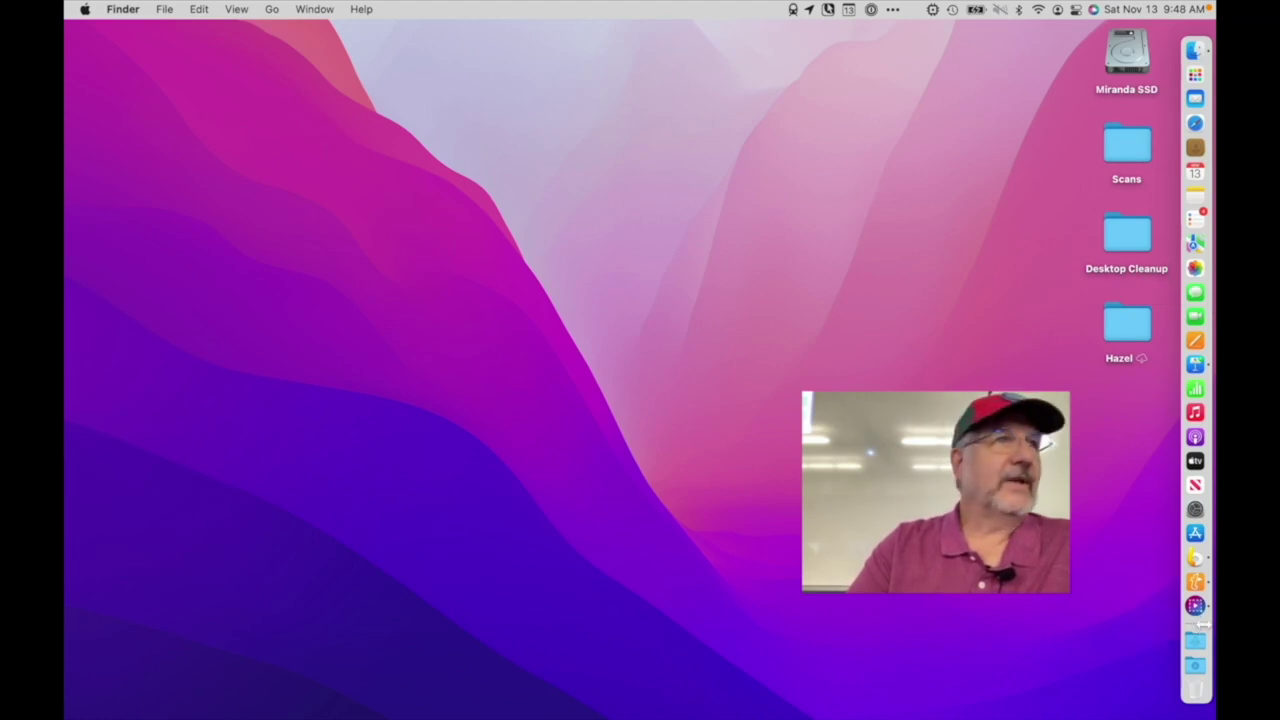
right_click(1196, 622)
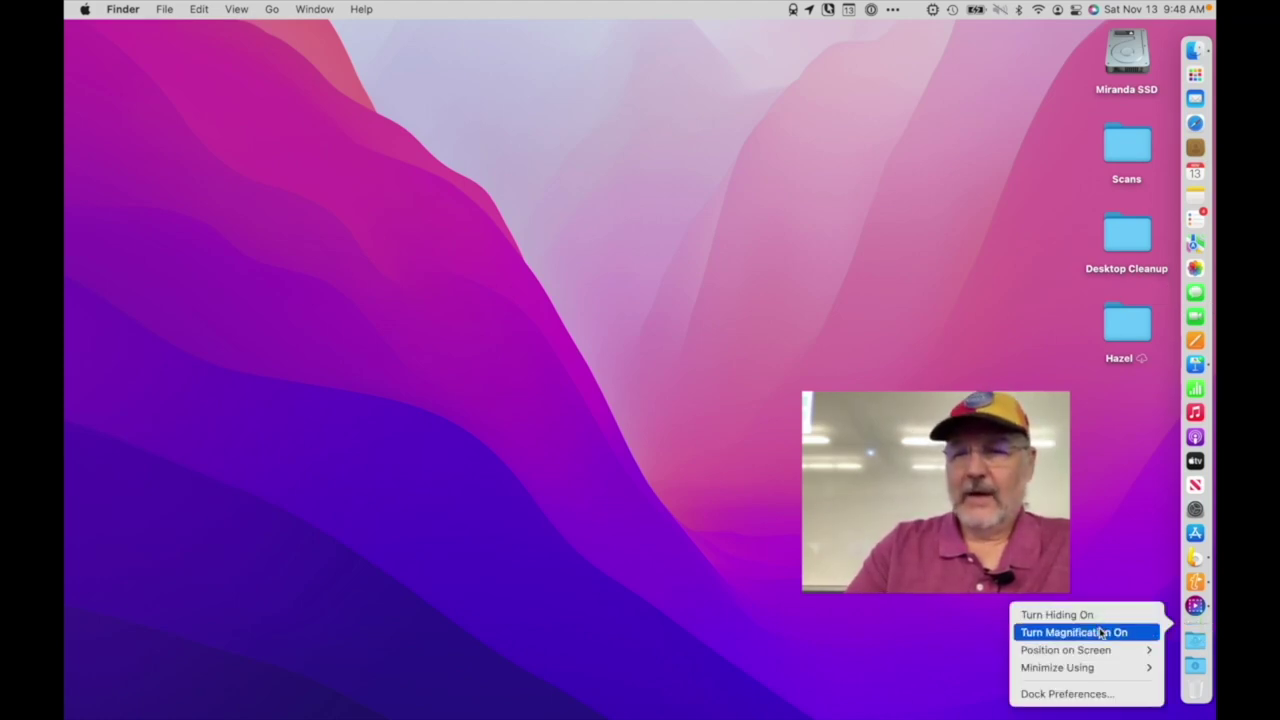
mouse_move(1085, 668)
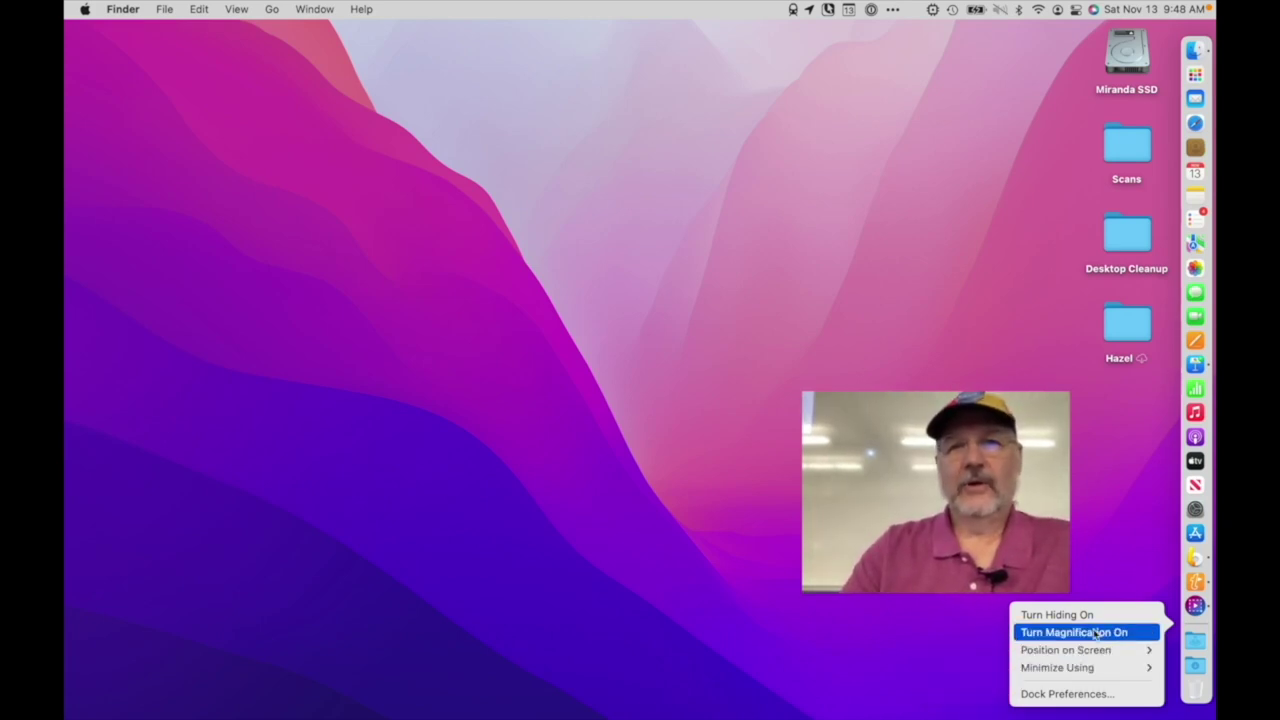
left_click(982, 667)
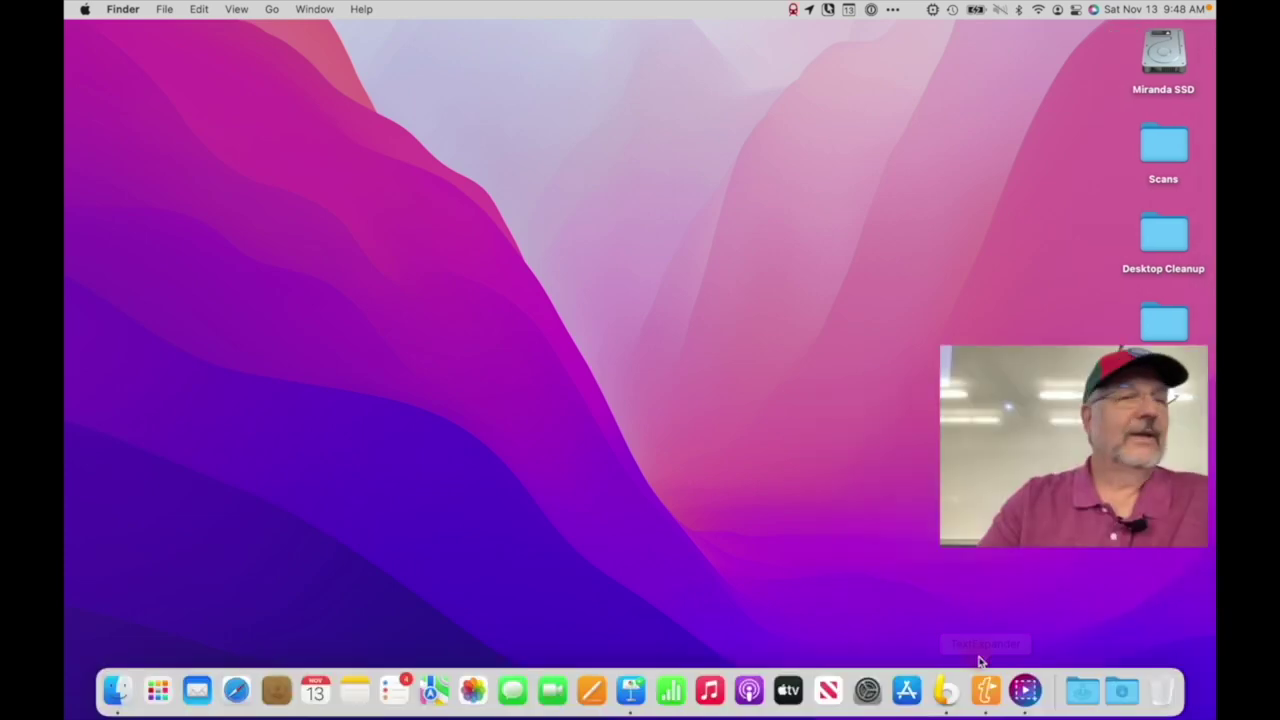
Open a new Finder window, minimize it to the Dock, and restore it from there.
key("super+n")
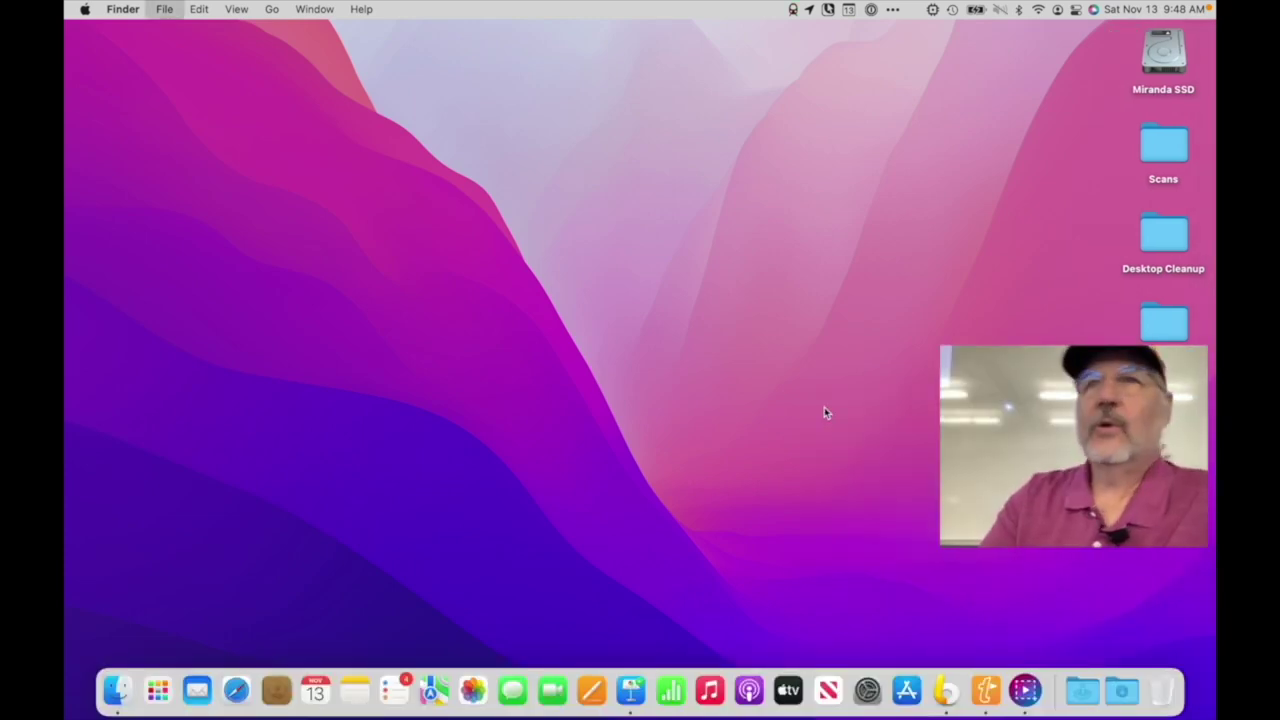
left_click_drag(658, 119, 665, 77)
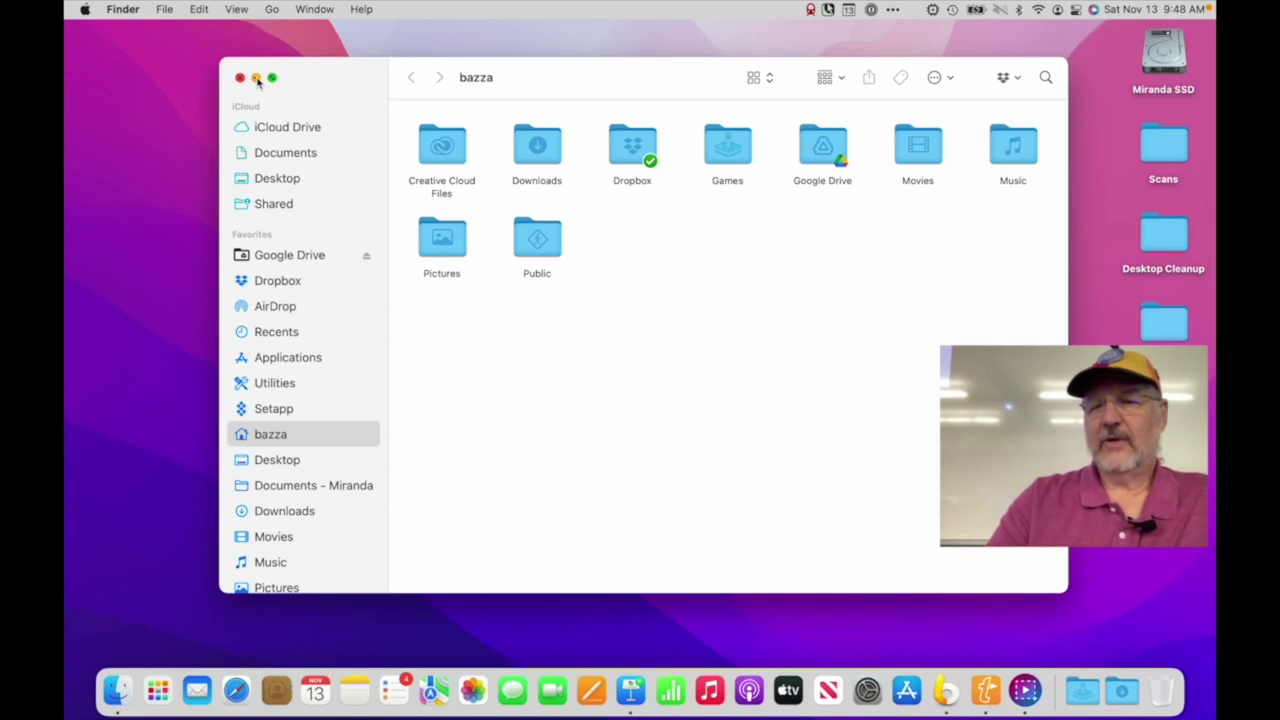
left_click(256, 78)
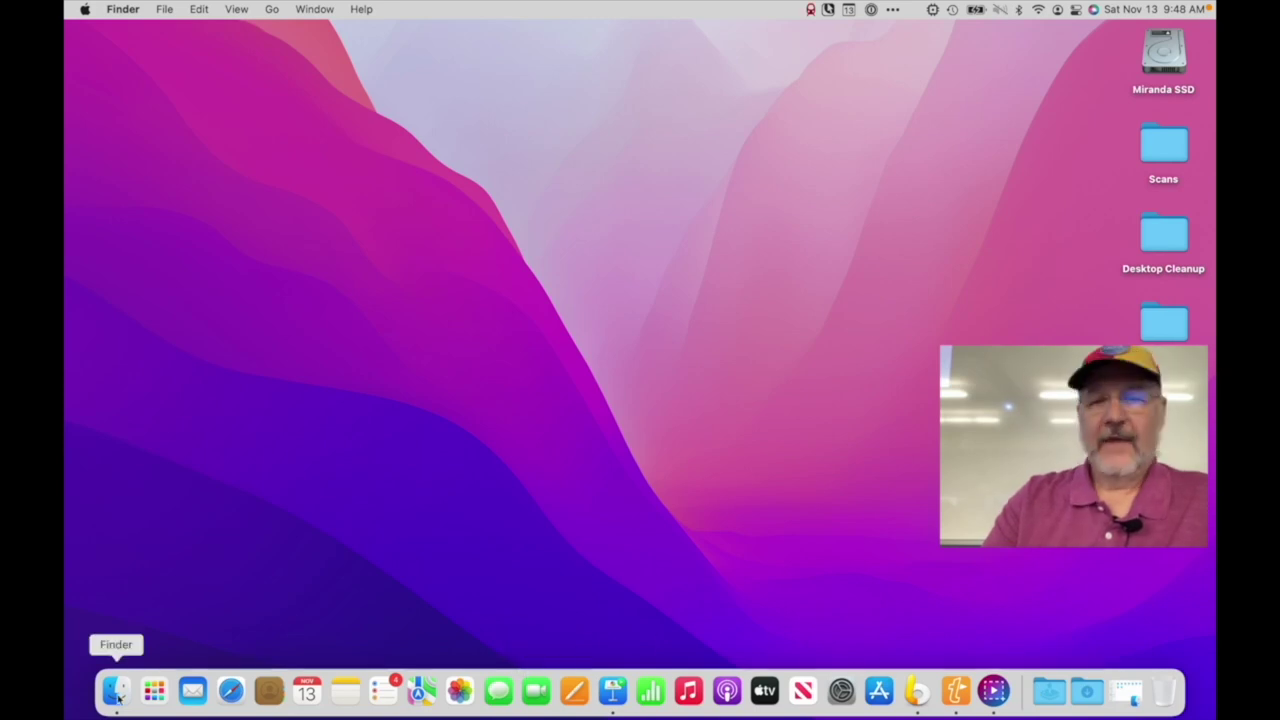
left_click(1128, 692)
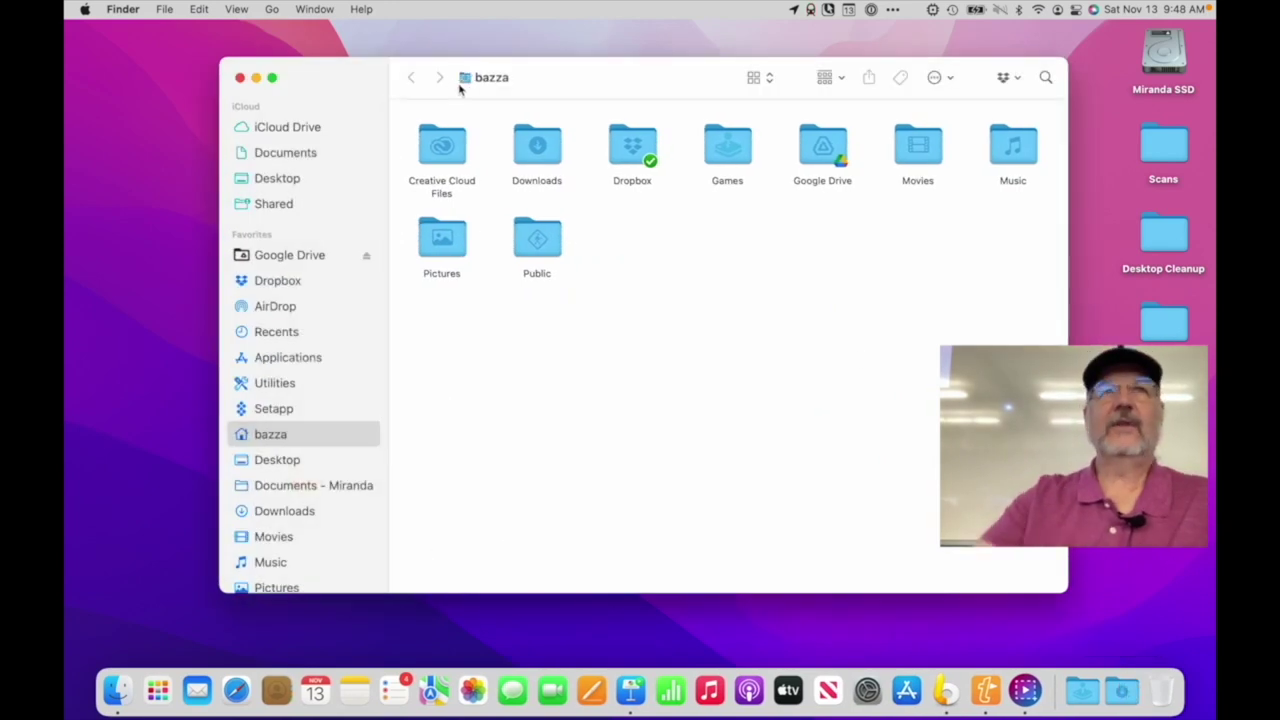
Switch the Dock's window-minimizing effect to the other animation and test it by minimizing and restoring the Finder window.
right_click(1056, 690)
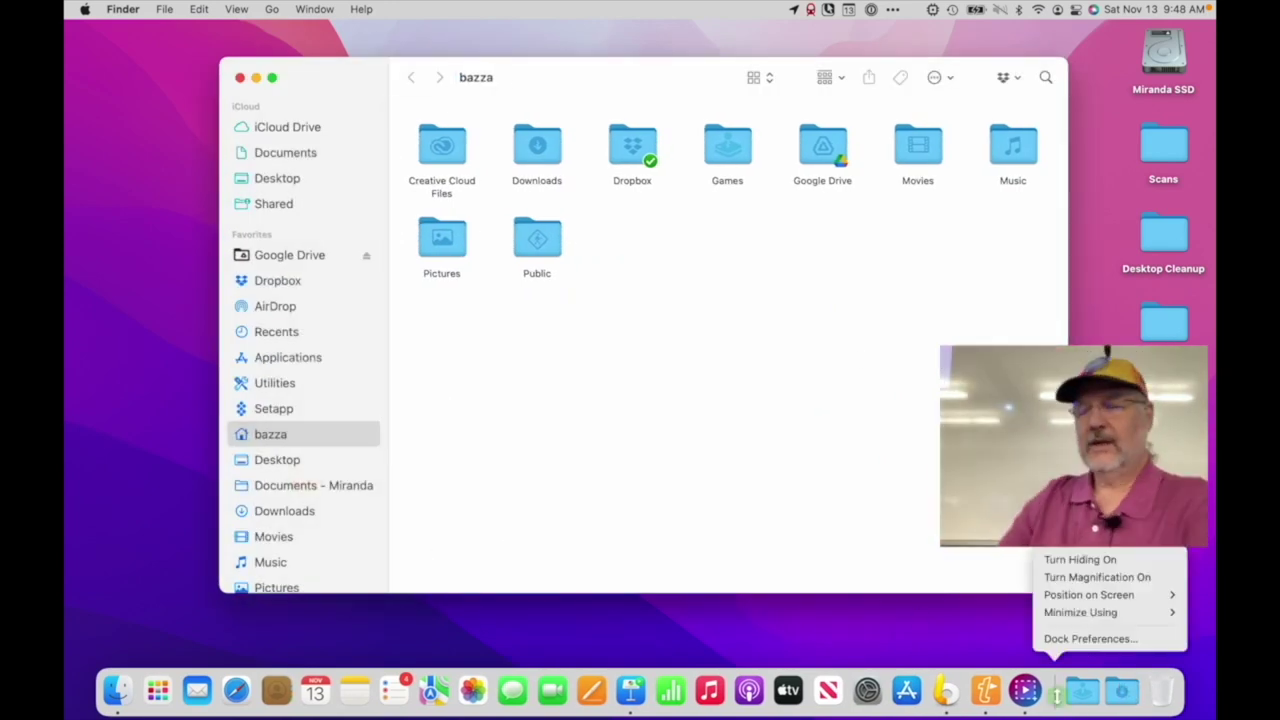
mouse_move(1080, 612)
left_click(1009, 630)
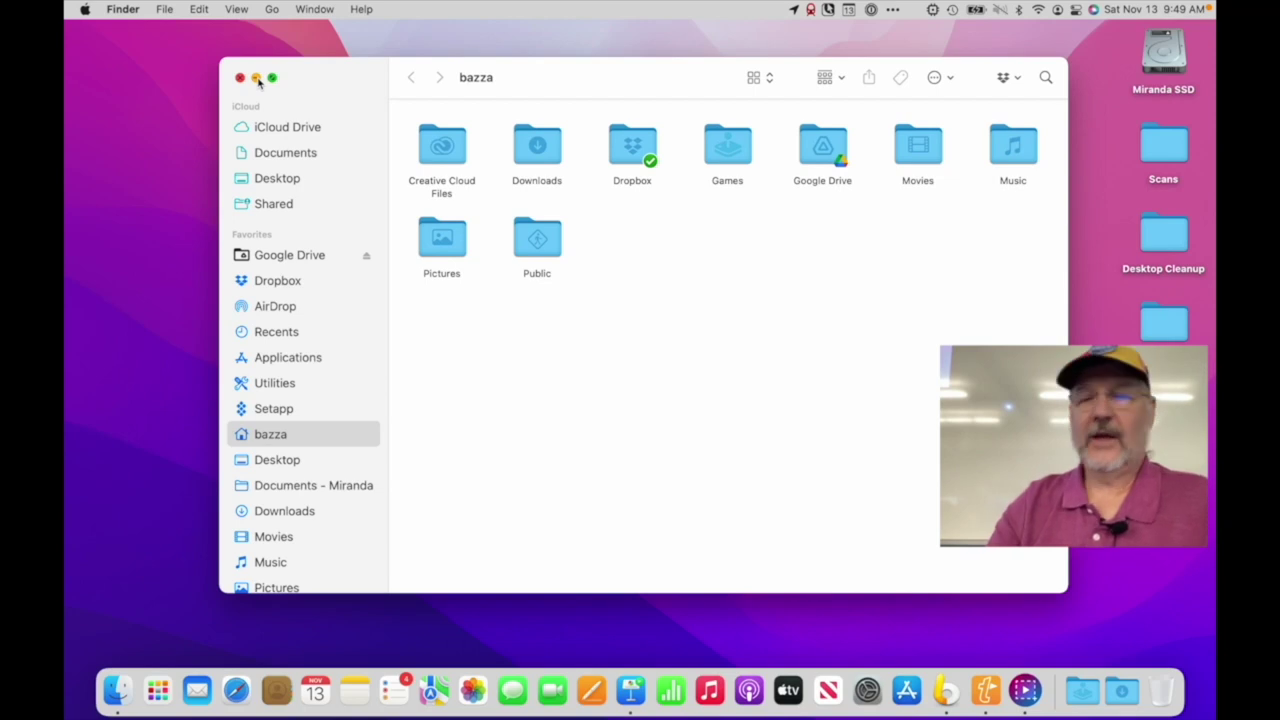
left_click(257, 78)
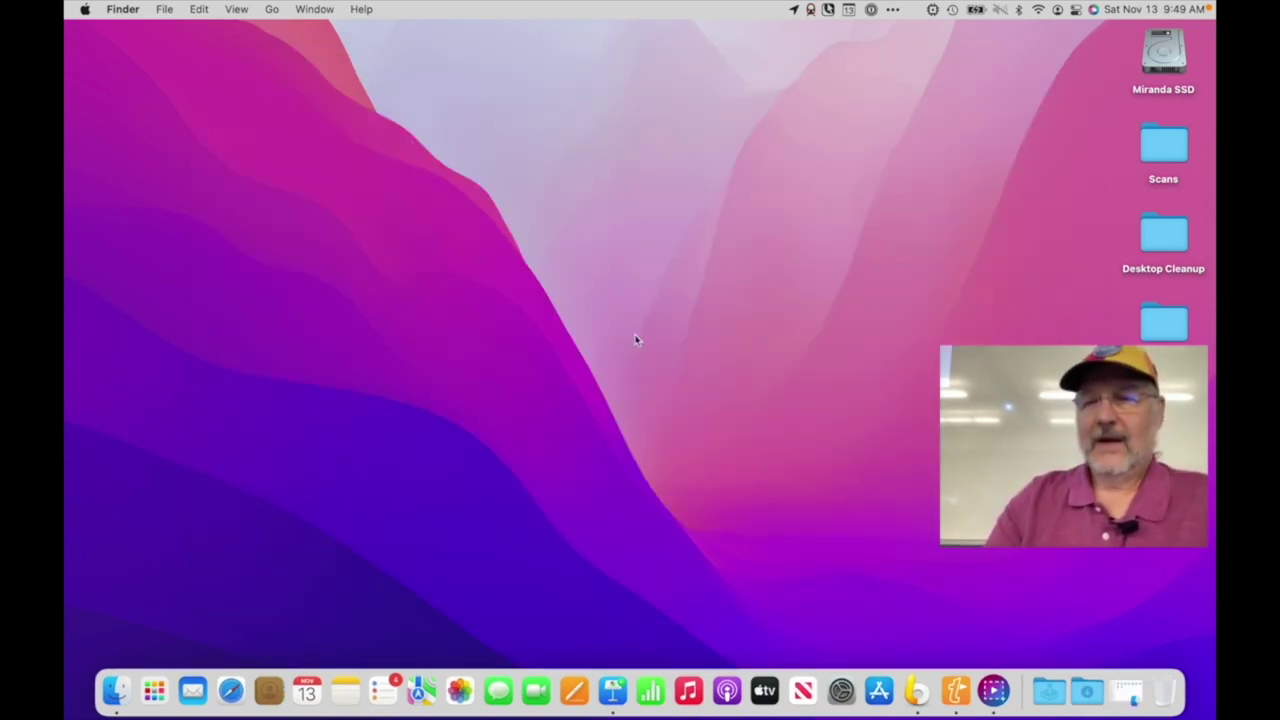
left_click(1131, 693)
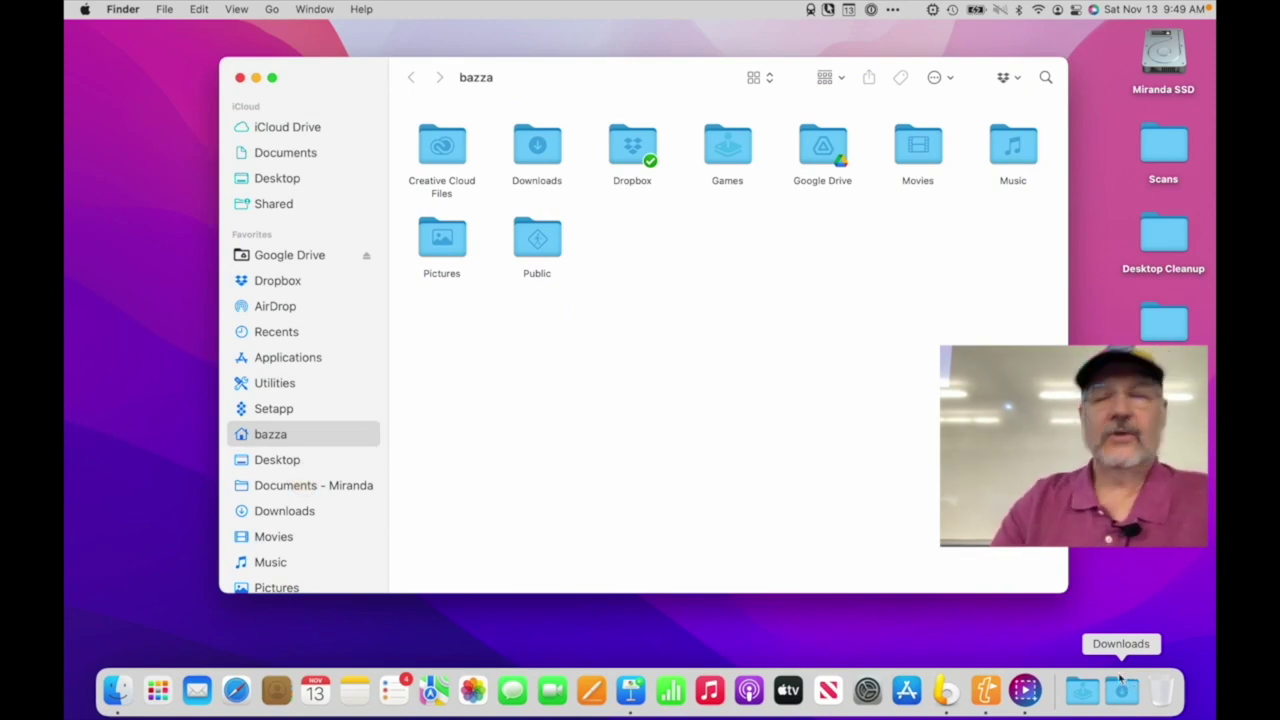
Turn automatic Dock hiding on and close the Finder window.
right_click(1053, 692)
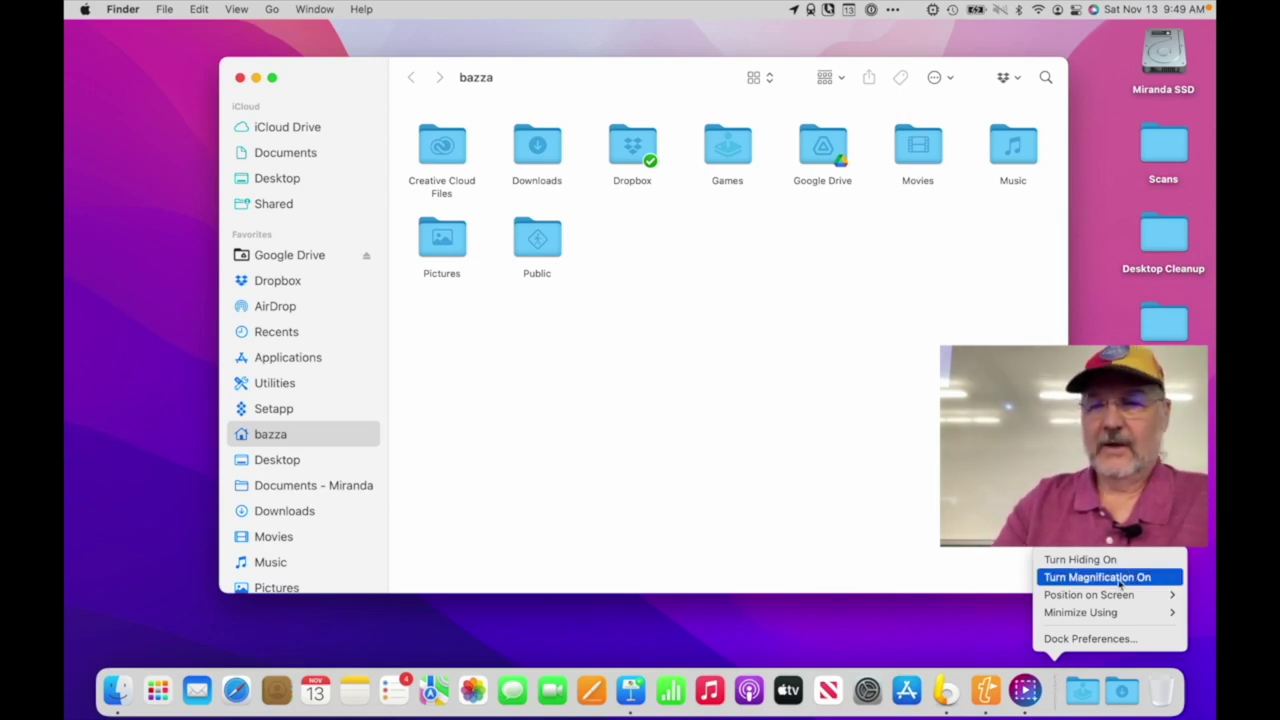
left_click(1093, 562)
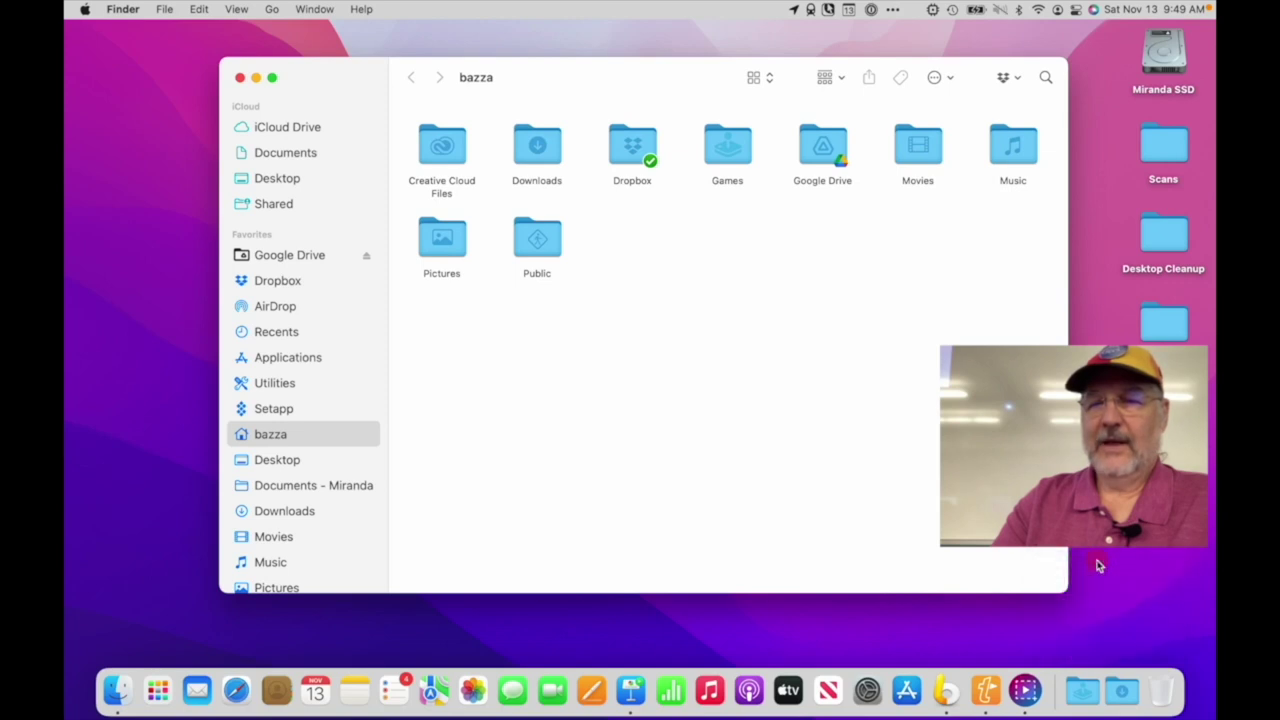
key("super+w")
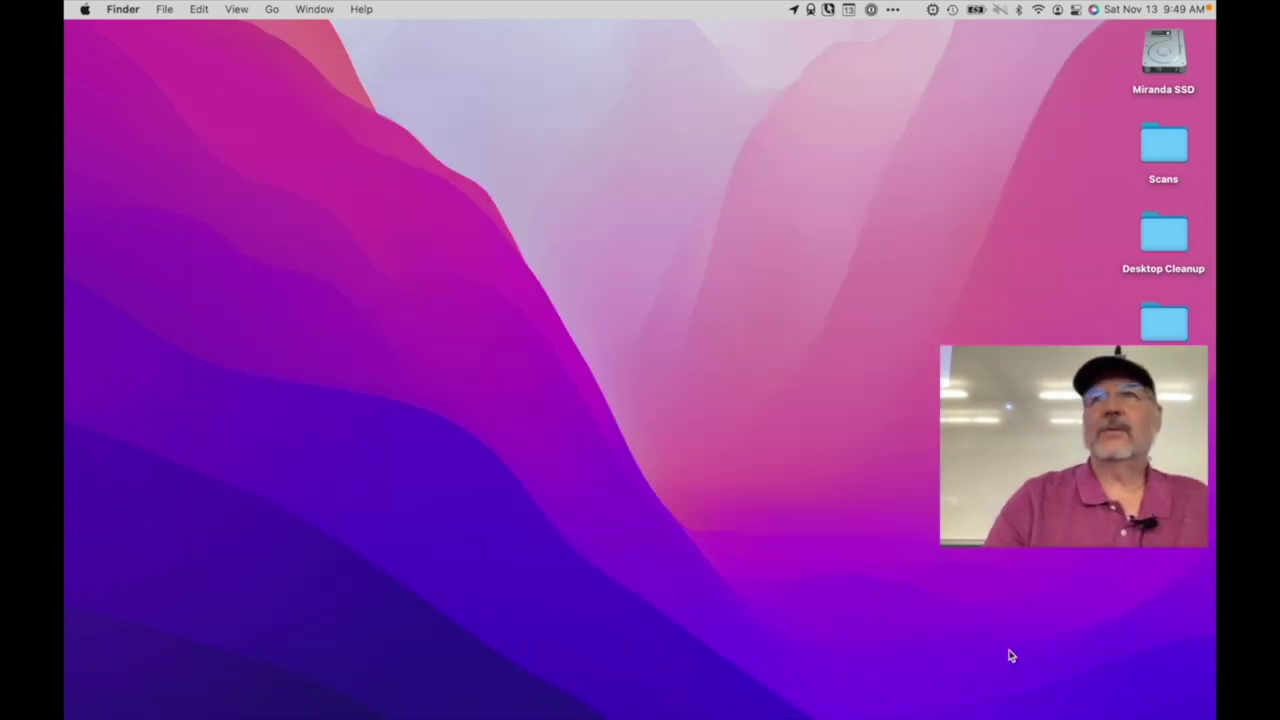
Reveal the hidden Dock and open its options for the position on screen.
mouse_move(943, 708)
right_click(1053, 690)
mouse_move(1068, 594)
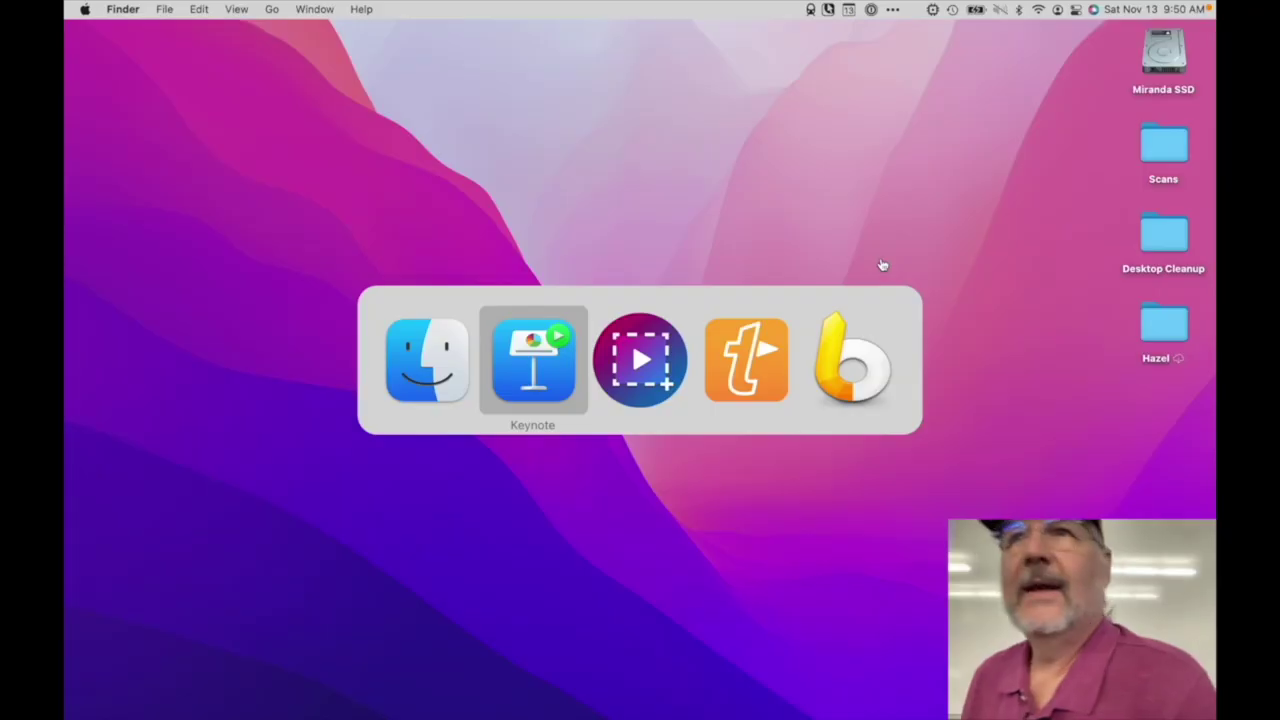
Switch to the running Keynote presentation and advance it by one slide.
key("super+Tab")
key("super+shift+Tab")
key("super+shift+Tab")
key("super+Tab")
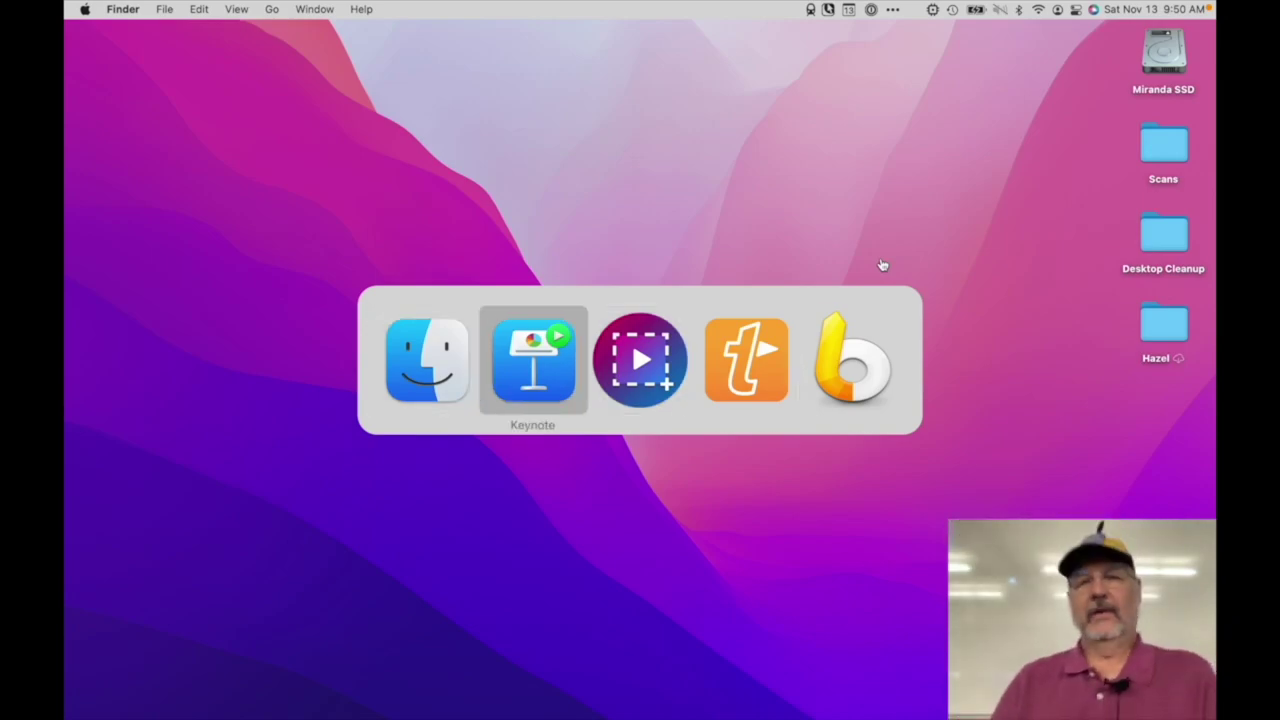
key("Right")
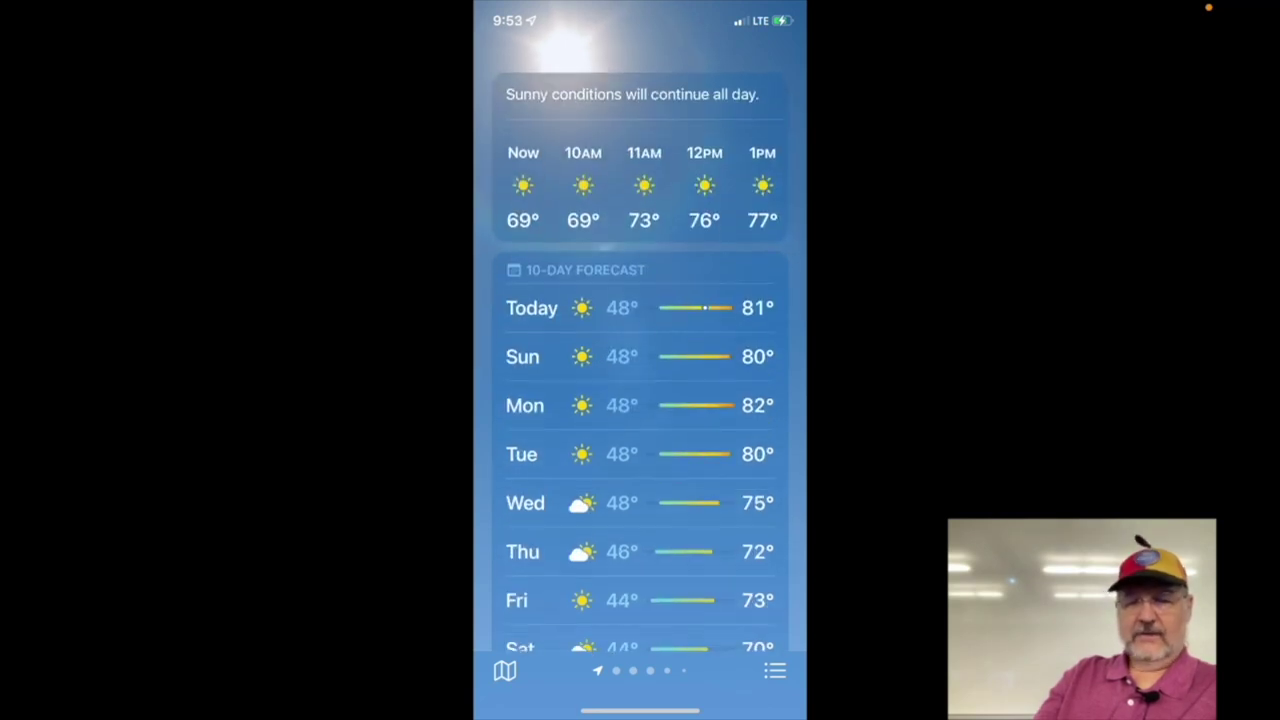
Review the current location's details in the Weather app, from the 10-day forecast down to visibility and pressure.
scroll(640, 350, "down", 2)
scroll(640, 350, "down", 10)
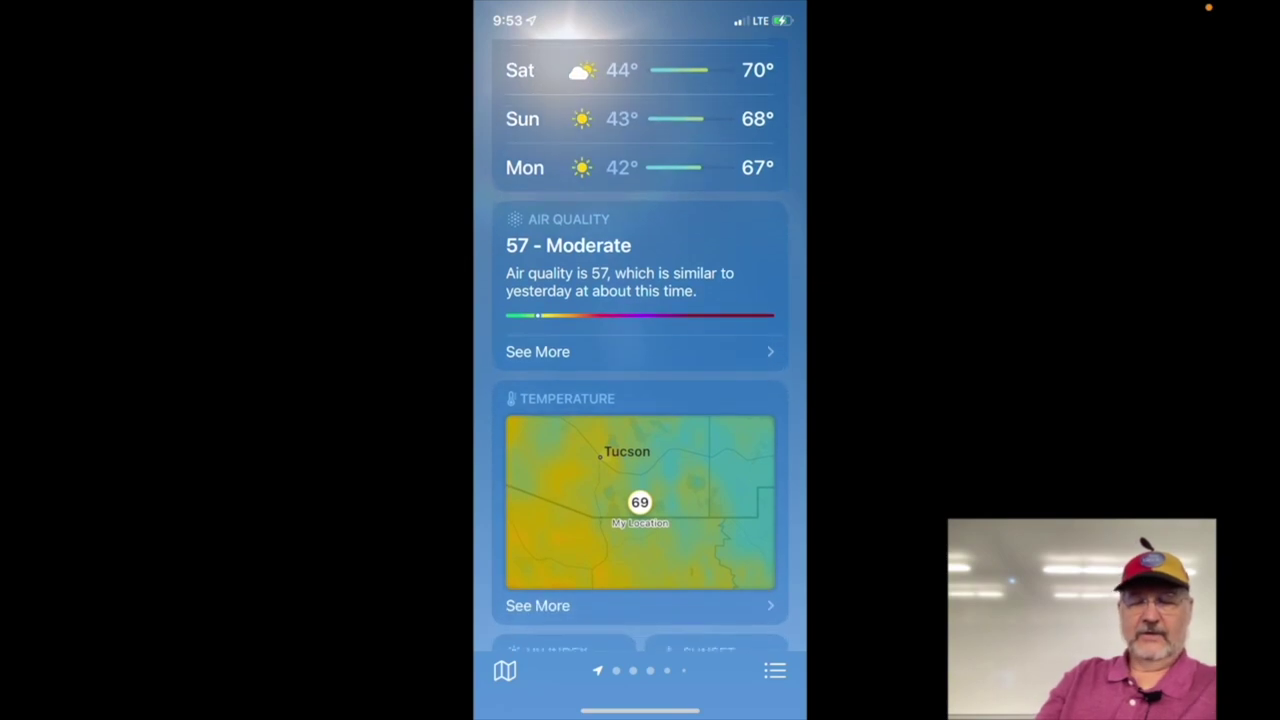
scroll(640, 350, "down", 6)
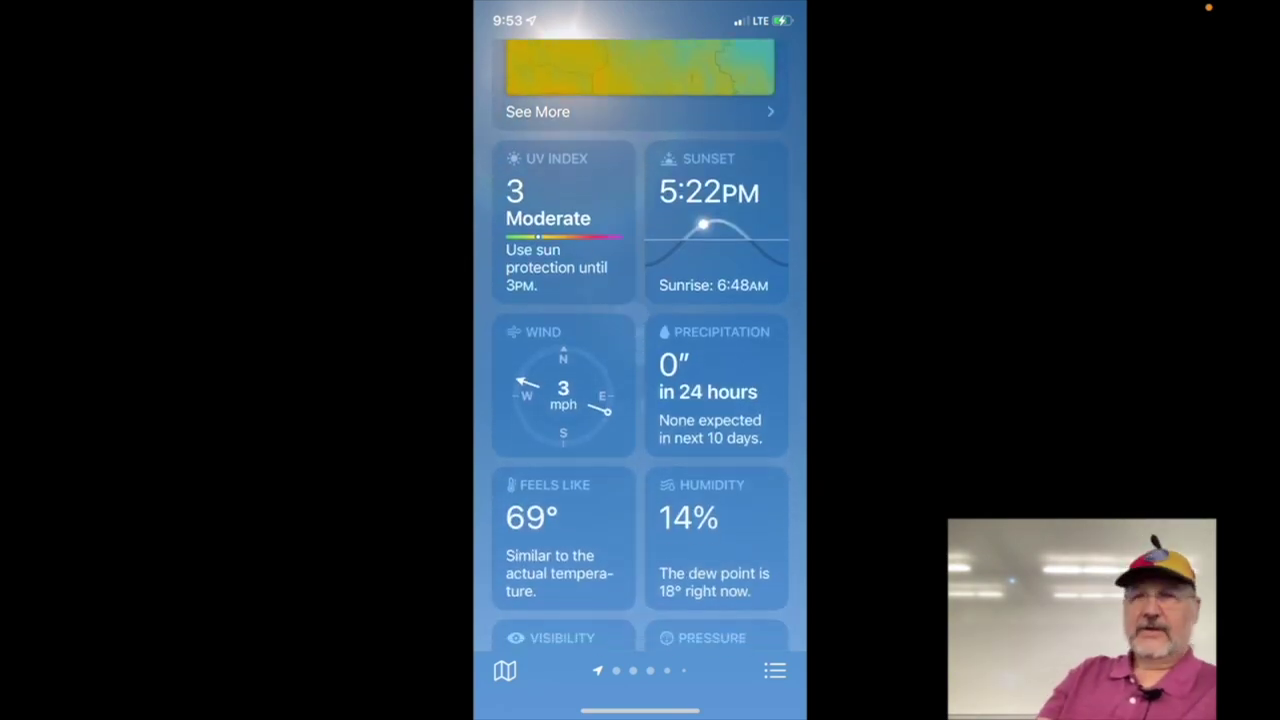
scroll(640, 350, "down", 1)
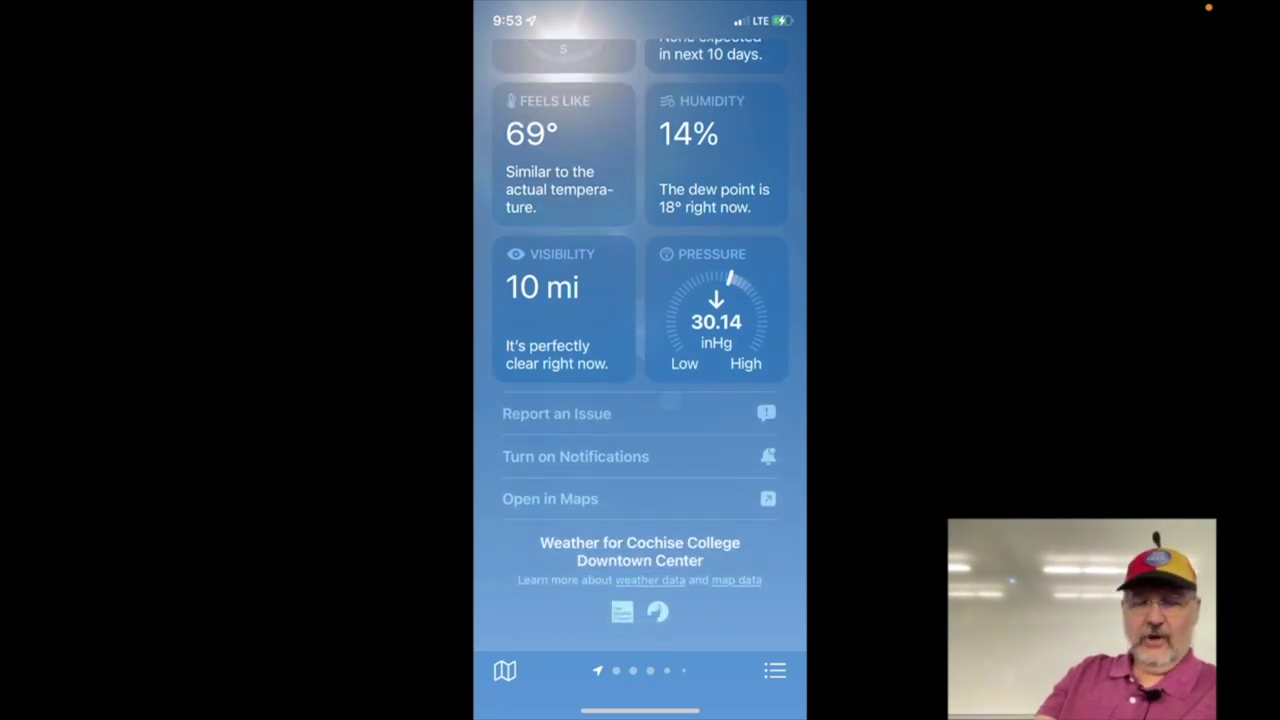
Open the full temperature map for the current location and show the temperature list for the saved locations.
scroll(640, 350, "up", 12)
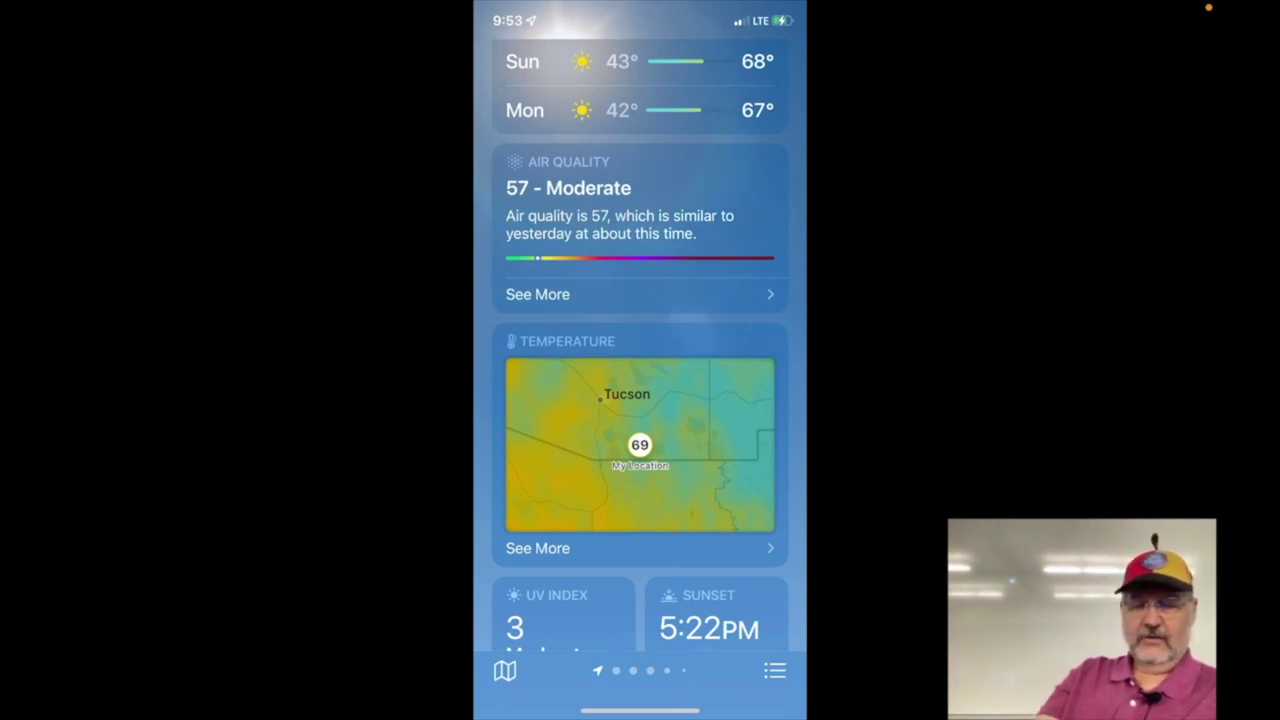
left_click(640, 445)
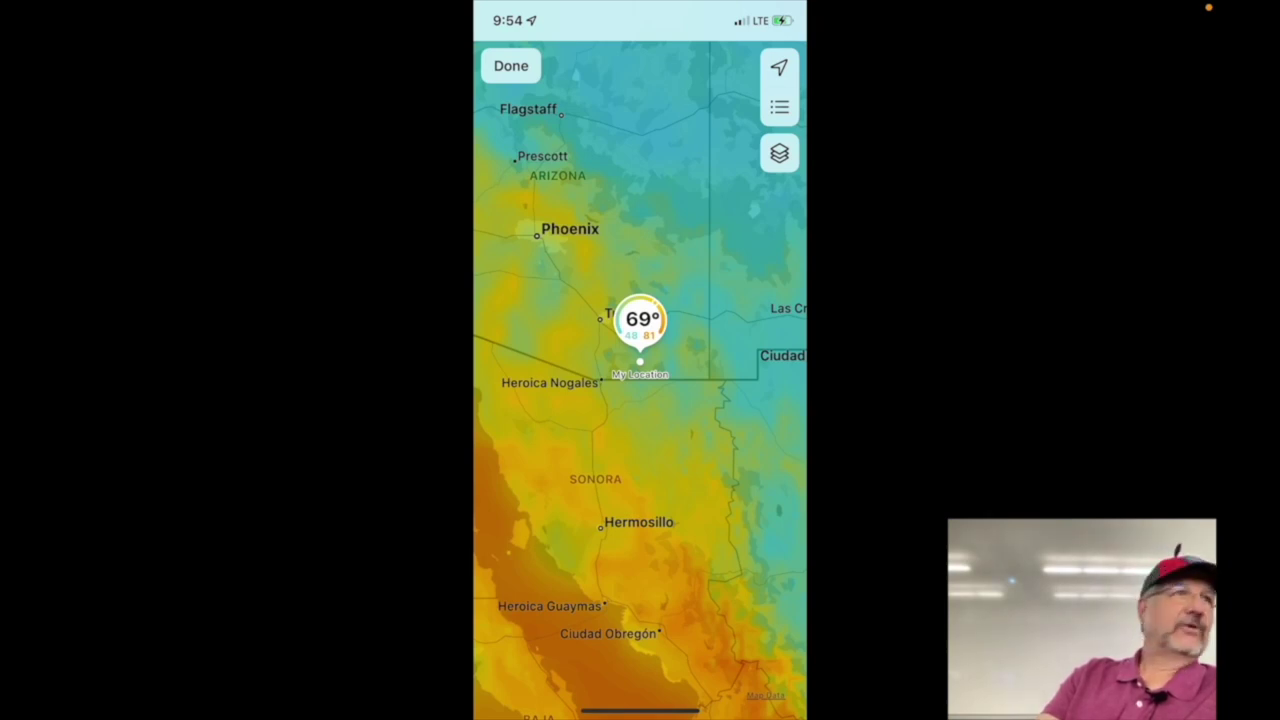
left_click(779, 107)
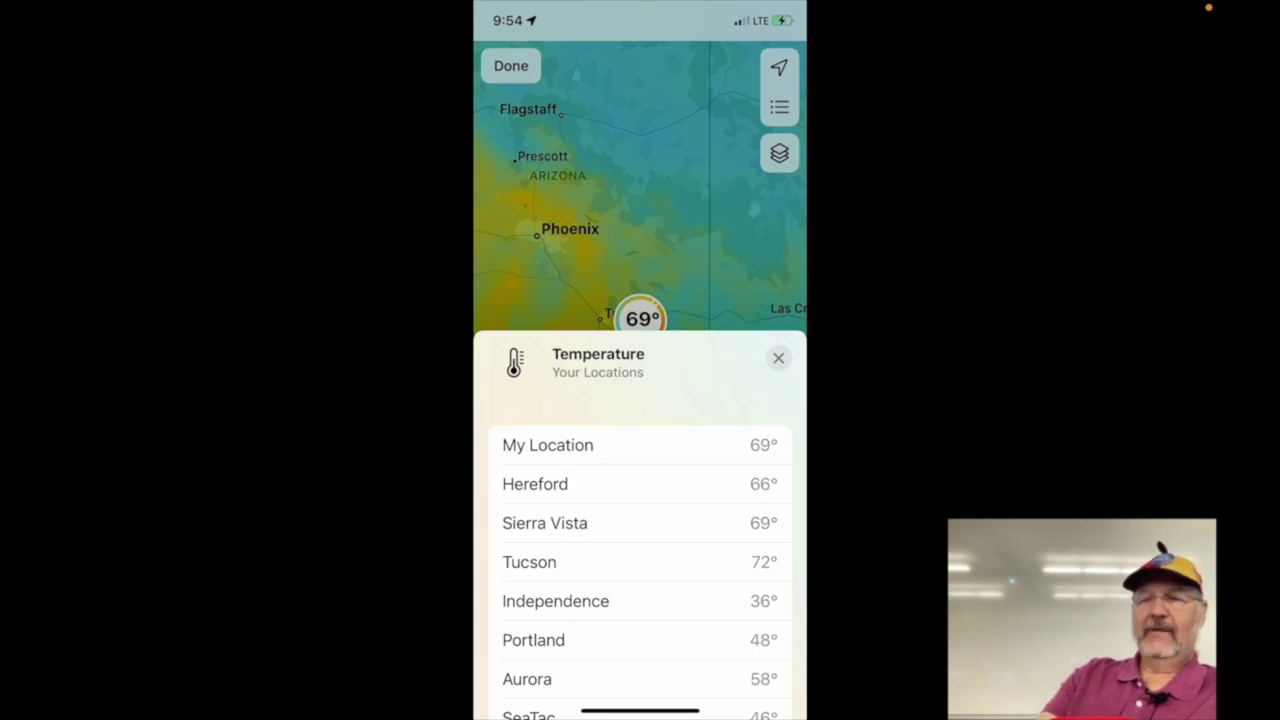
Expand the temperature list to view all saved locations and close it to return to the temperature map.
left_click_drag(640, 480, 640, 390)
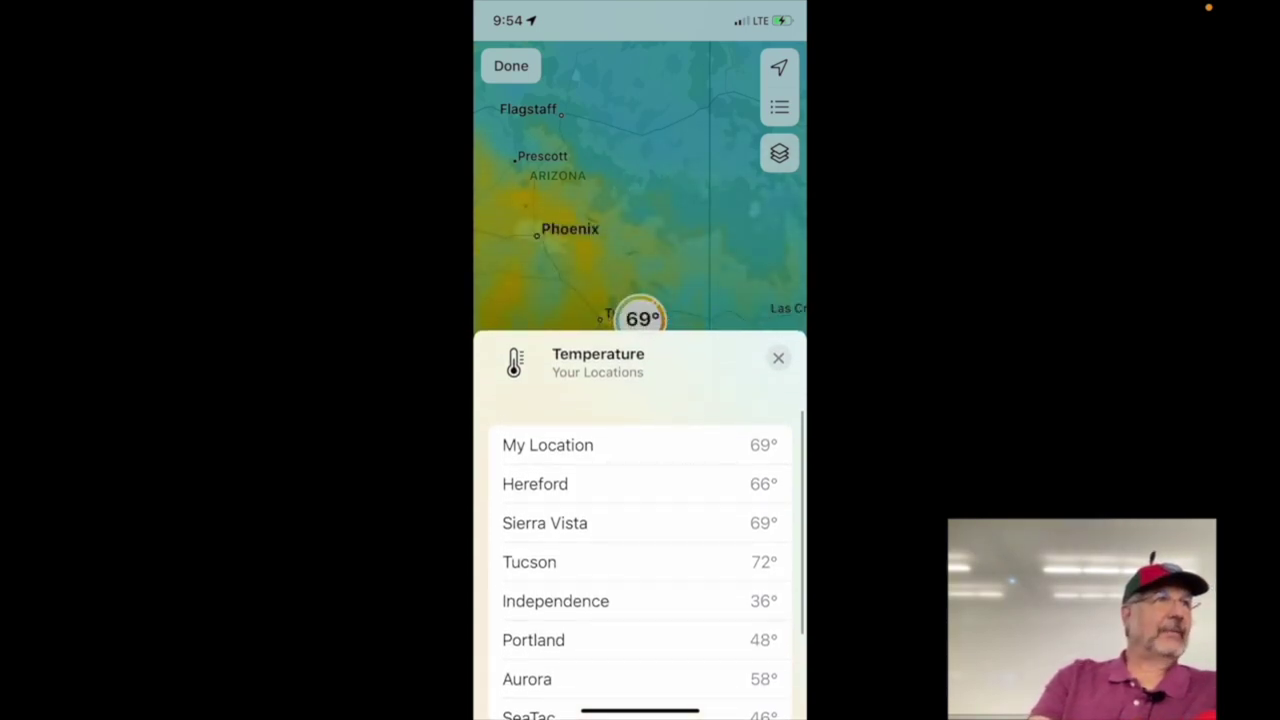
left_click_drag(640, 400, 640, 118)
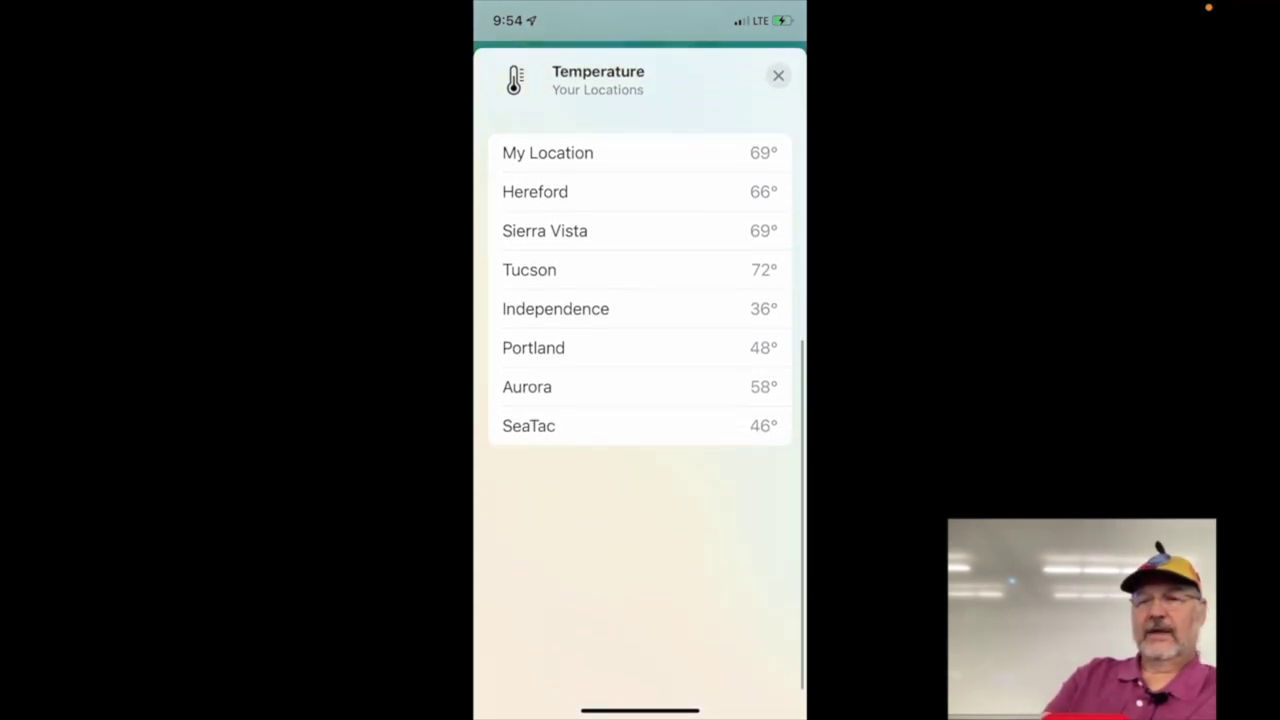
left_click_drag(560, 268, 560, 279)
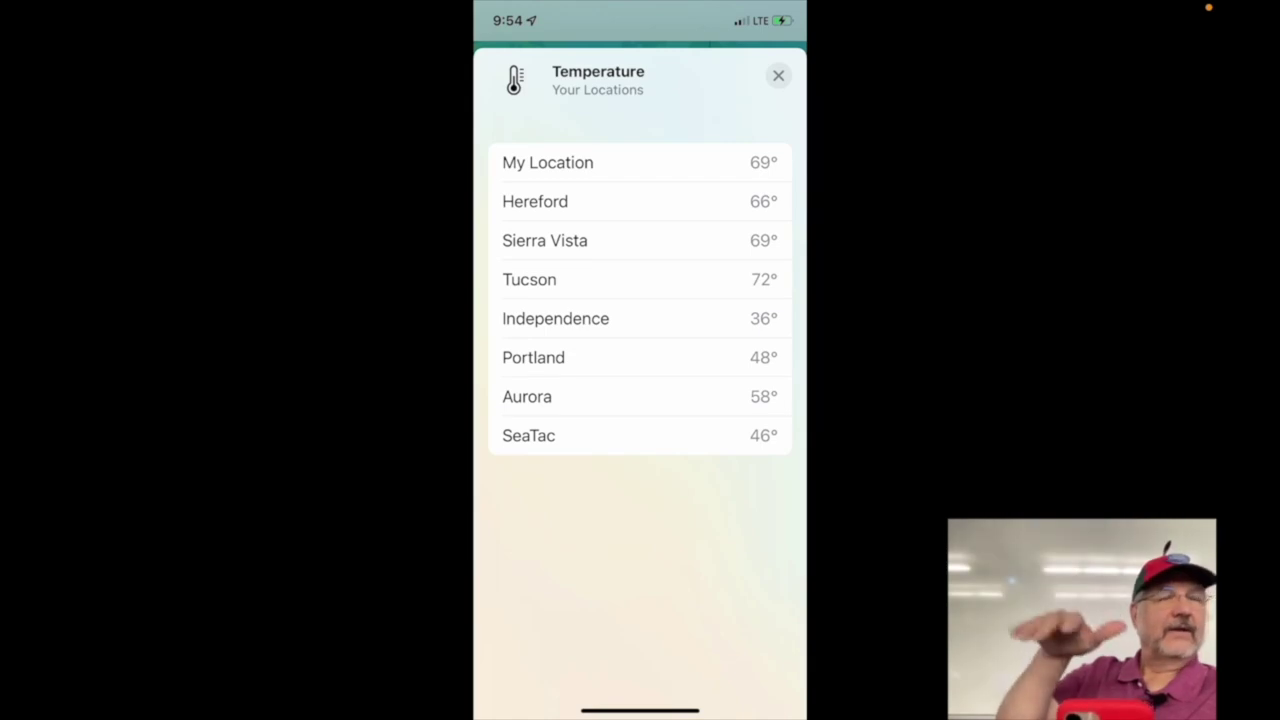
left_click_drag(640, 100, 640, 383)
left_click(778, 358)
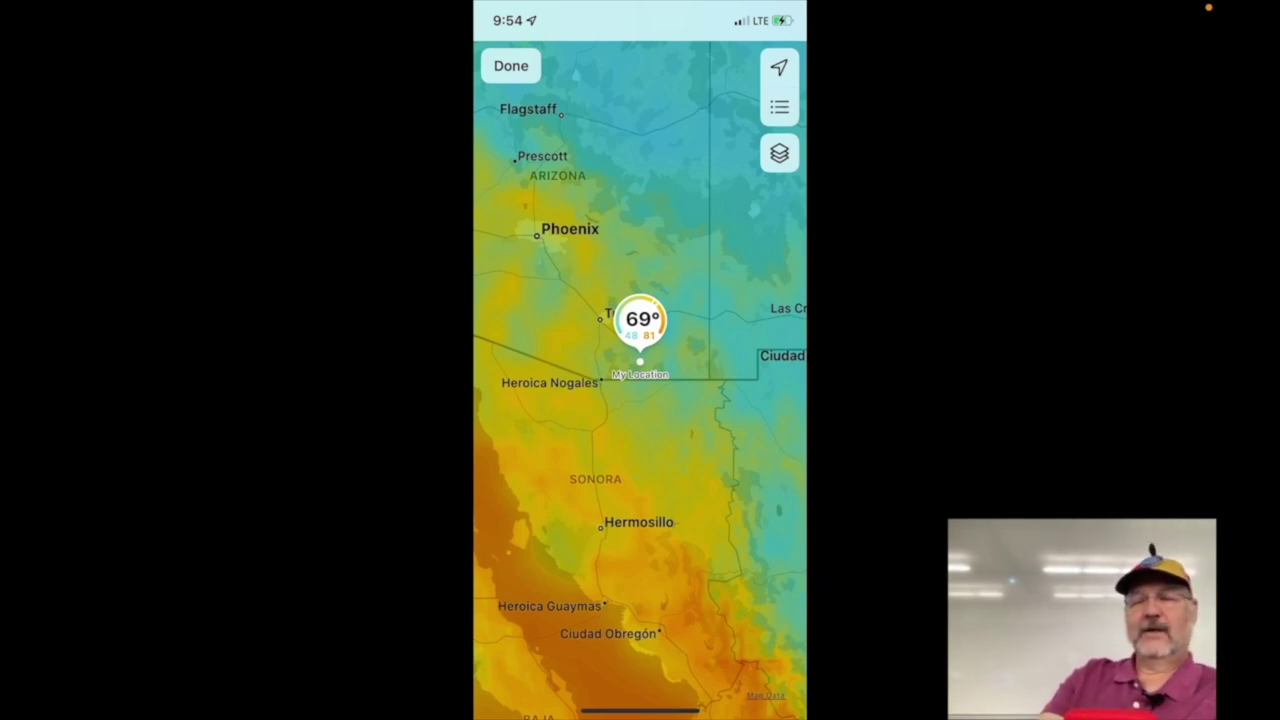
Change the weather map's layer from Temperature to Precipitation.
left_click(779, 153)
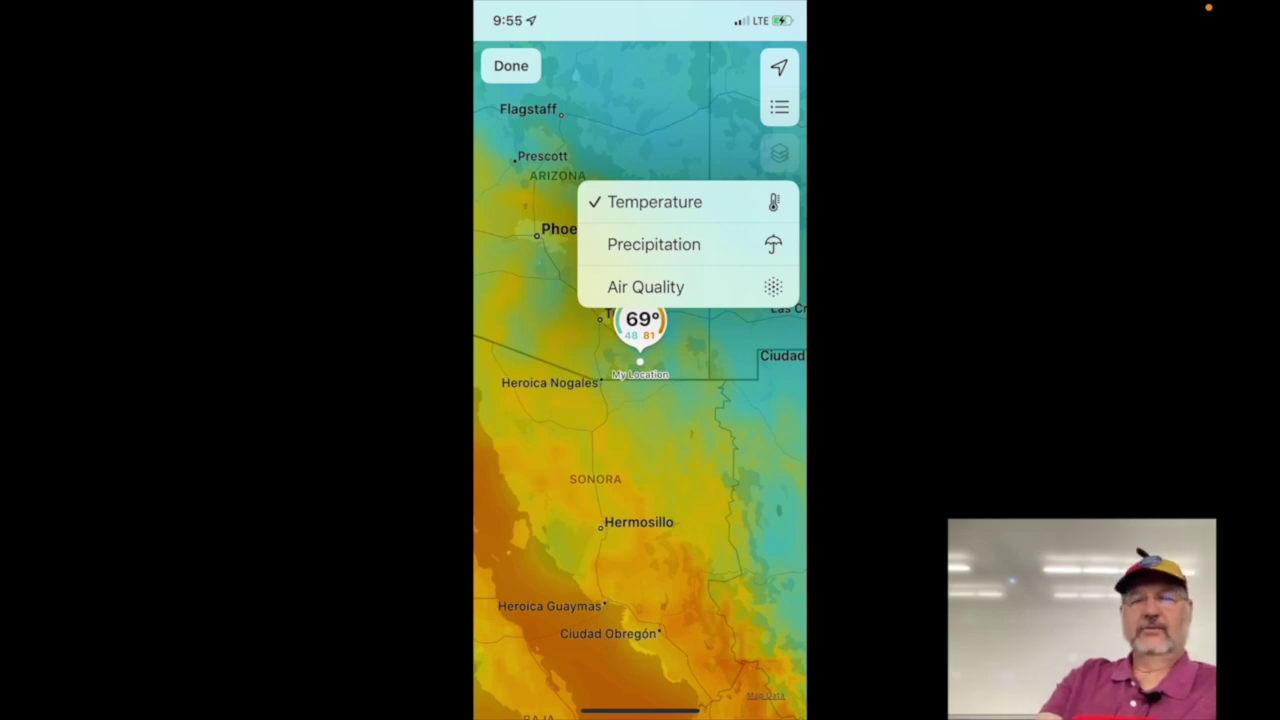
left_click(654, 244)
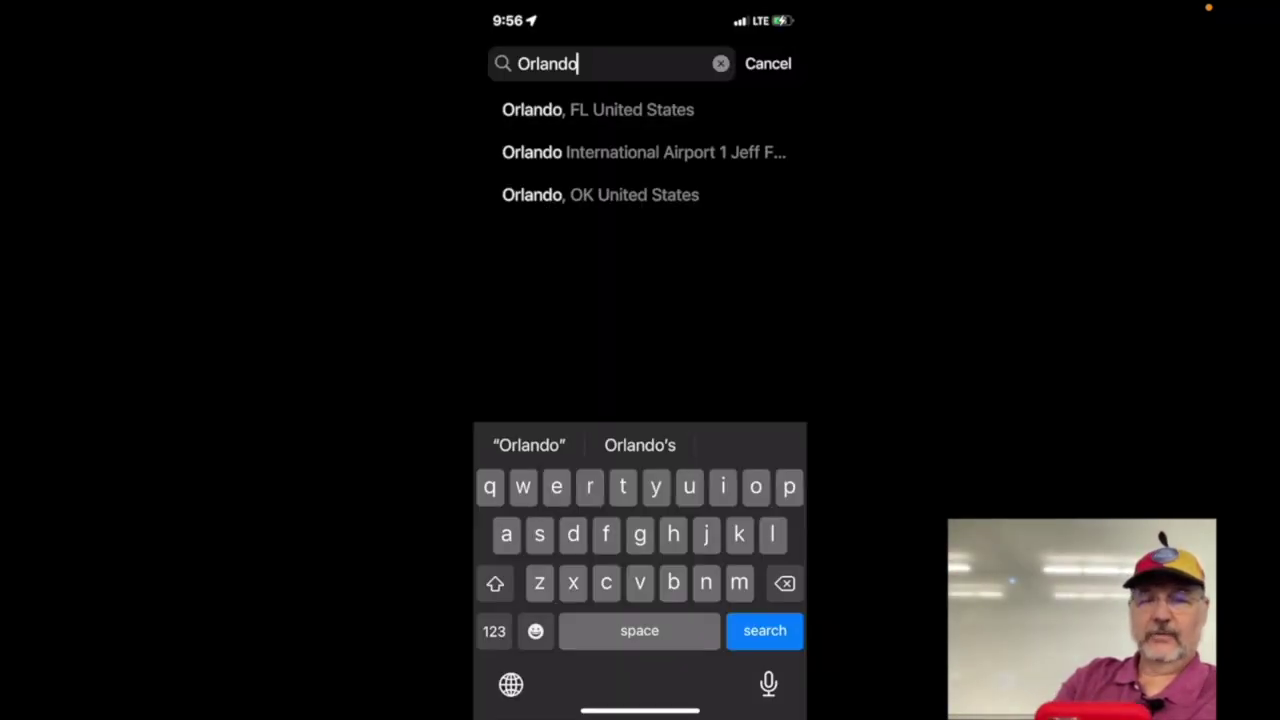
Add Orlando, FL, United States from the search results to the list of weather locations.
left_click(598, 109)
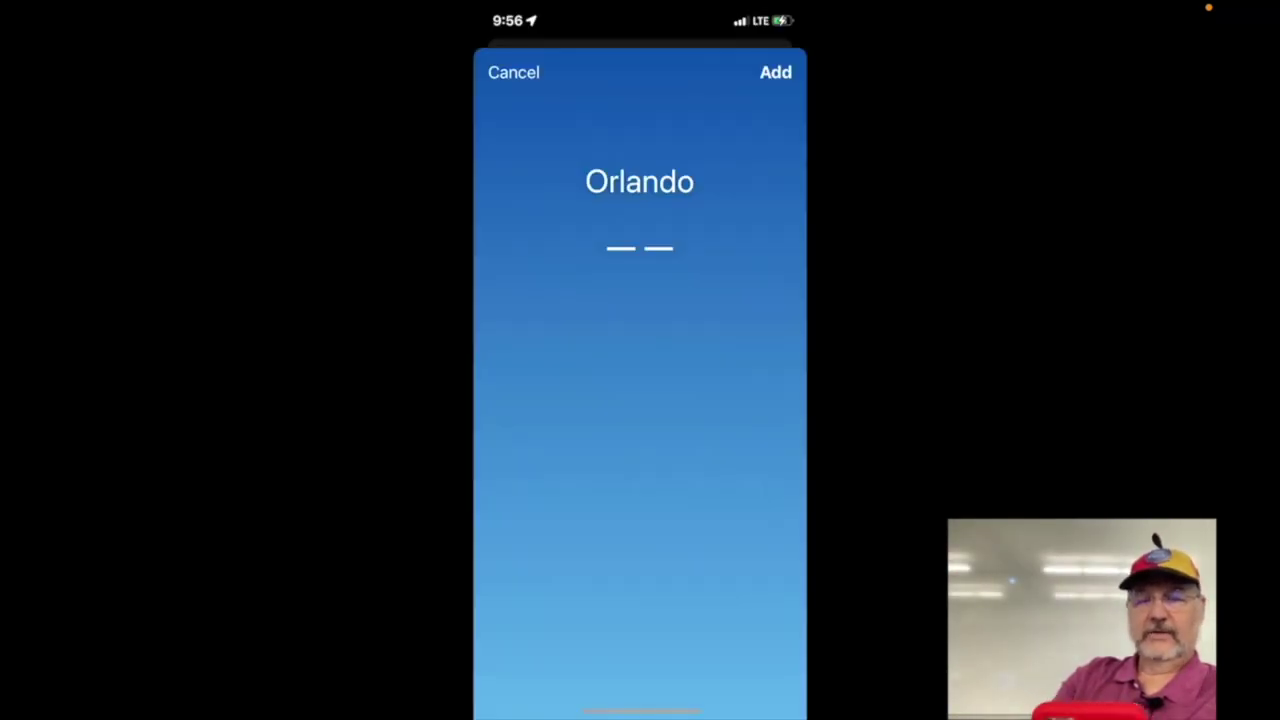
left_click(771, 69)
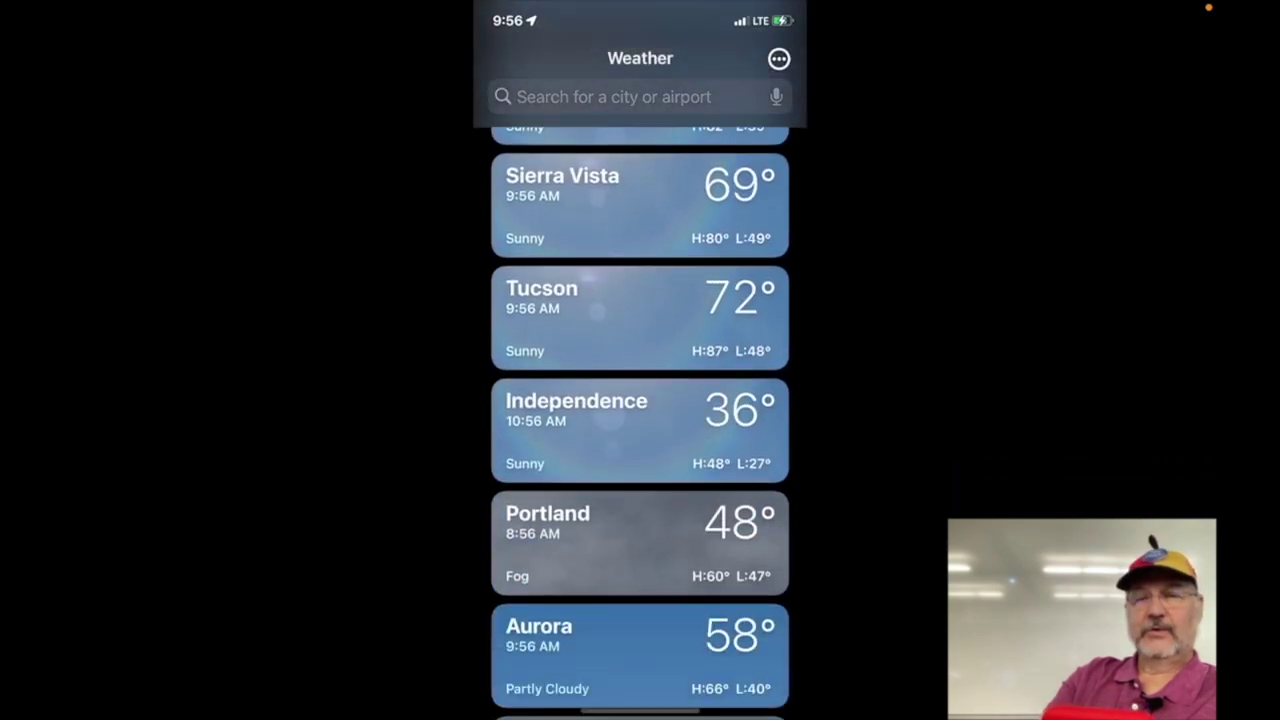
Open Orlando's forecast details and its precipitation map, widen the map to cover Florida and play the precipitation forecast.
left_click(640, 560)
scroll(640, 340, "down", 10)
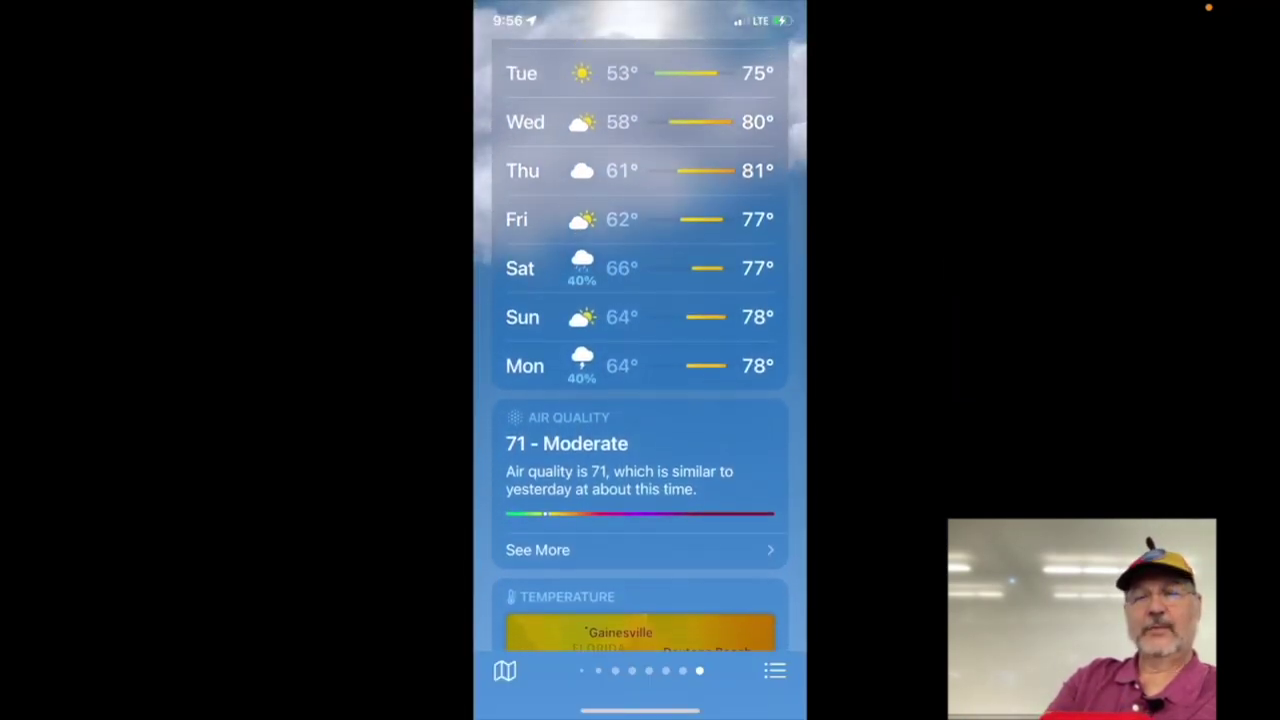
left_click(505, 671)
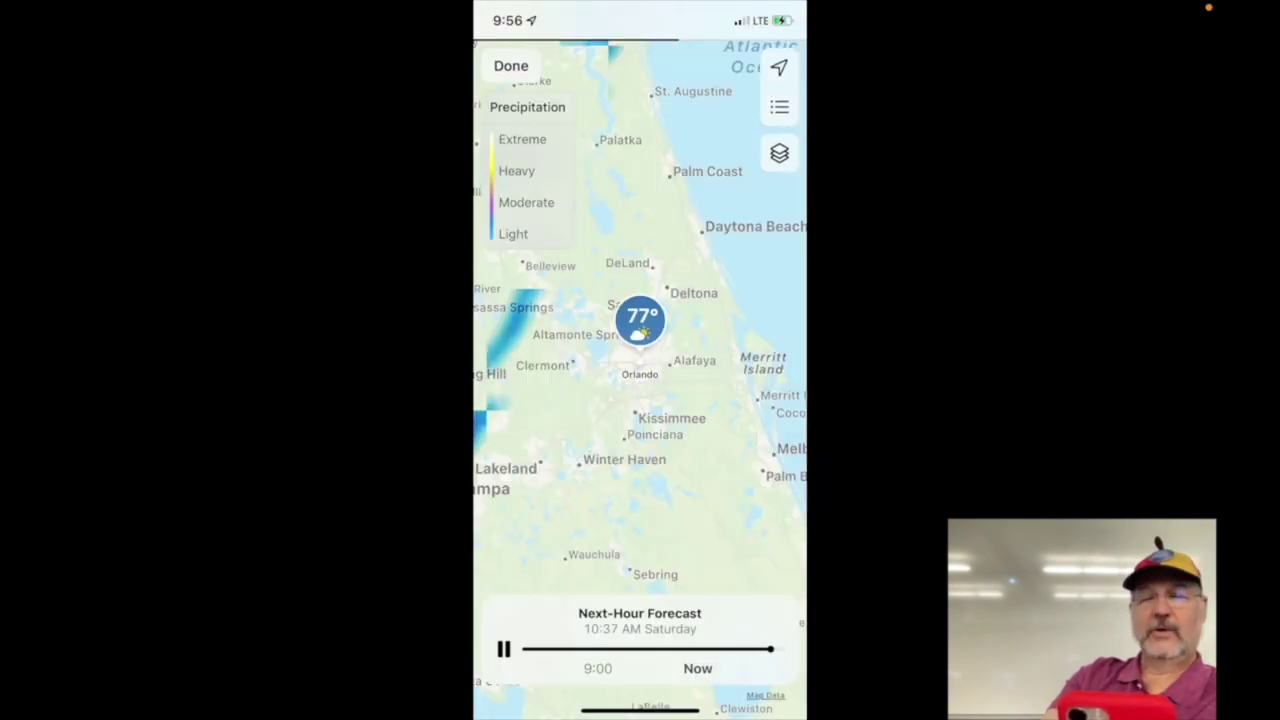
scroll(640, 380, "down", 3)
scroll(640, 380, "down", 1)
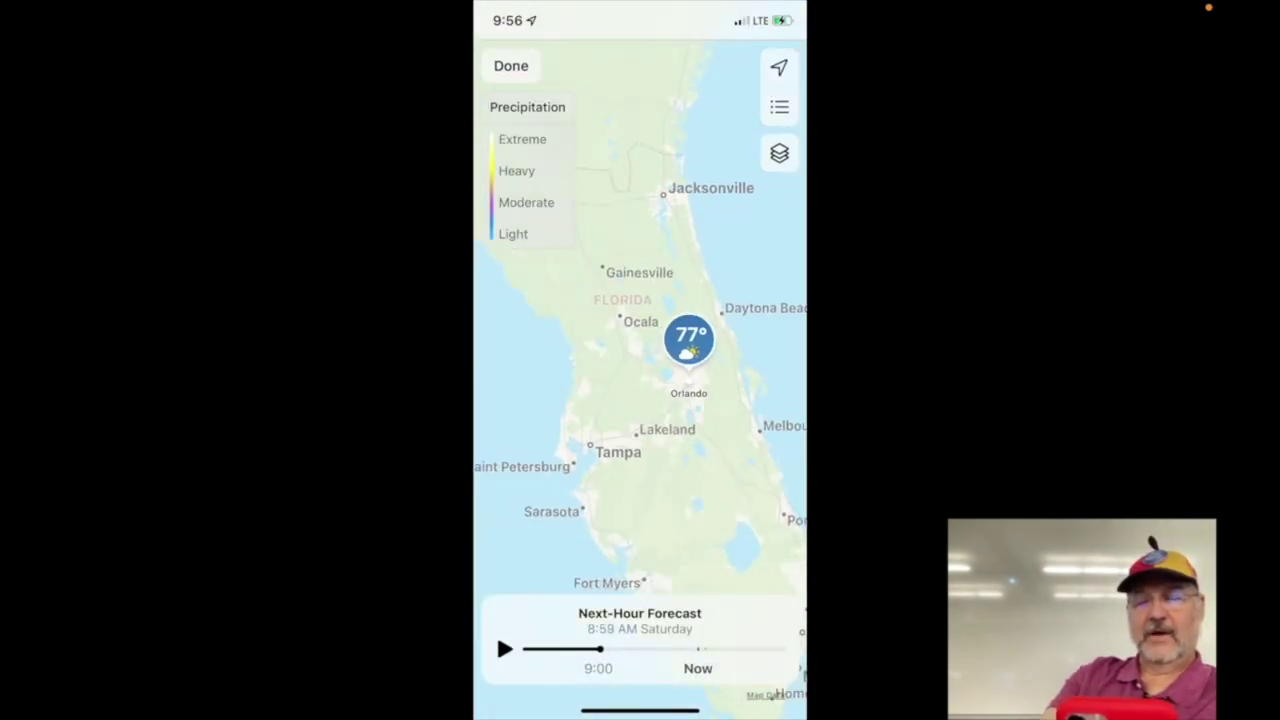
left_click(505, 649)
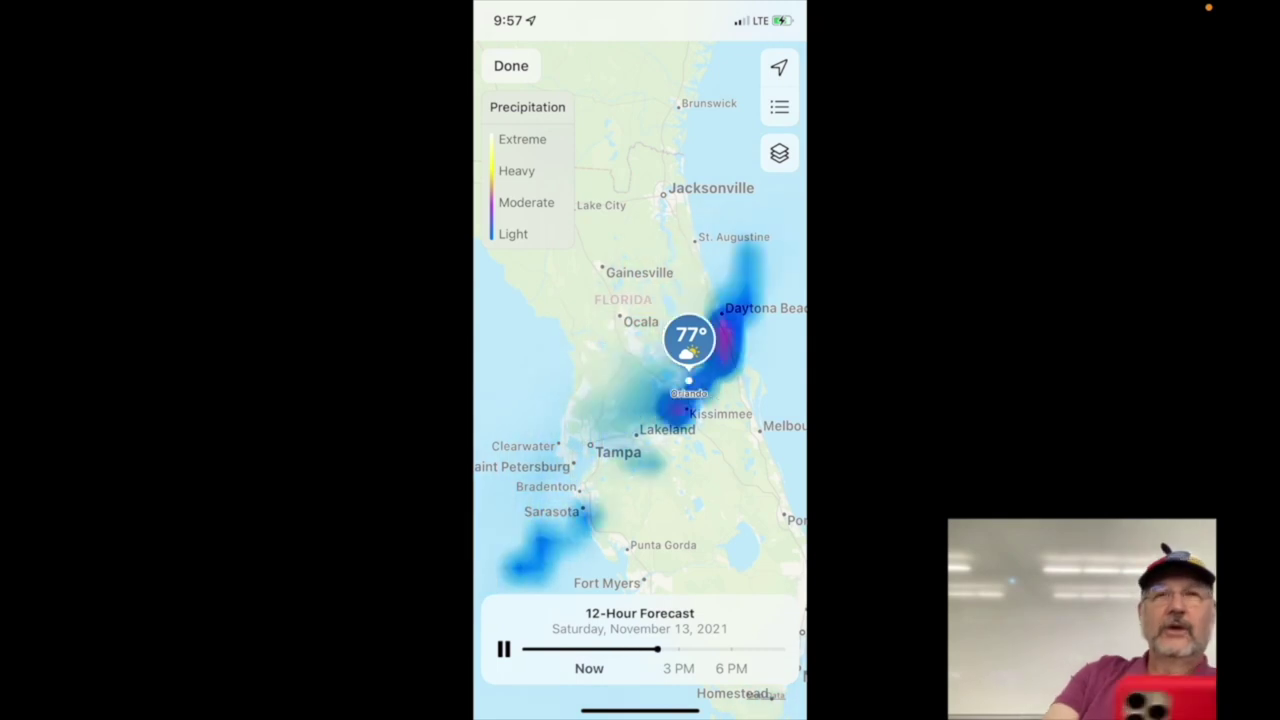
Change the Orlando map's layer to Air Quality and return to the forecast page of the current location.
left_click(779, 153)
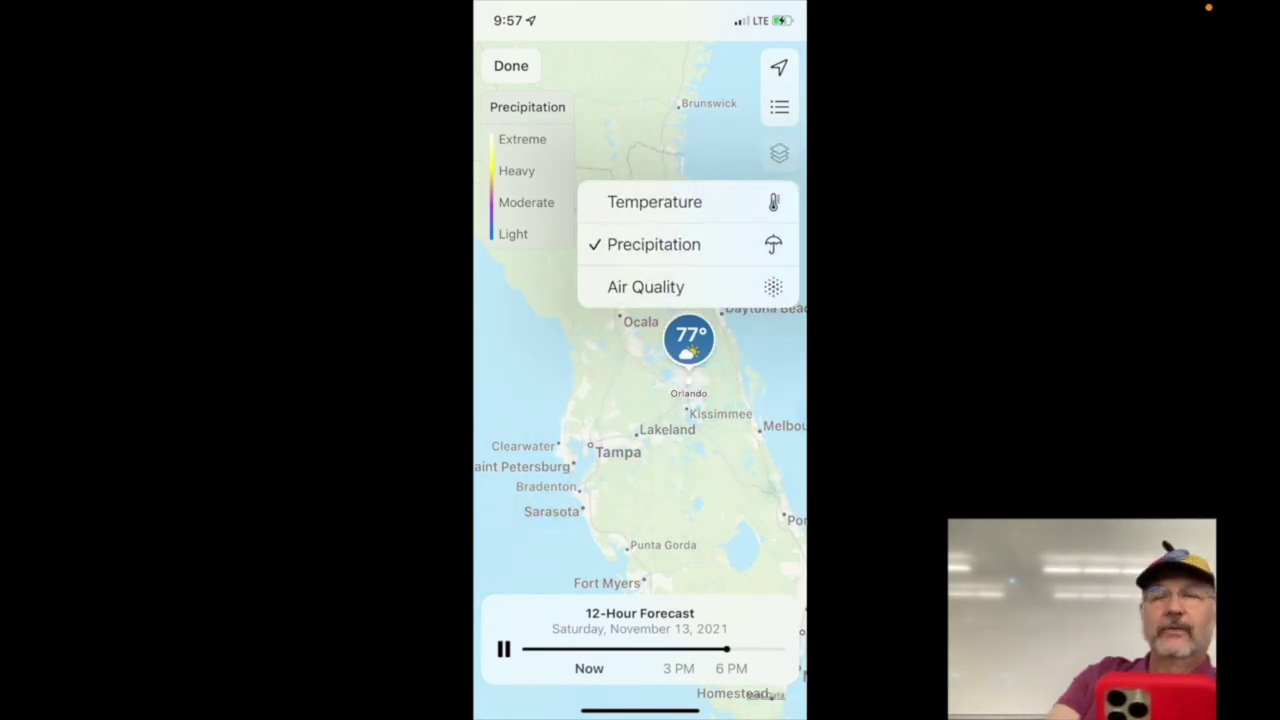
left_click(644, 288)
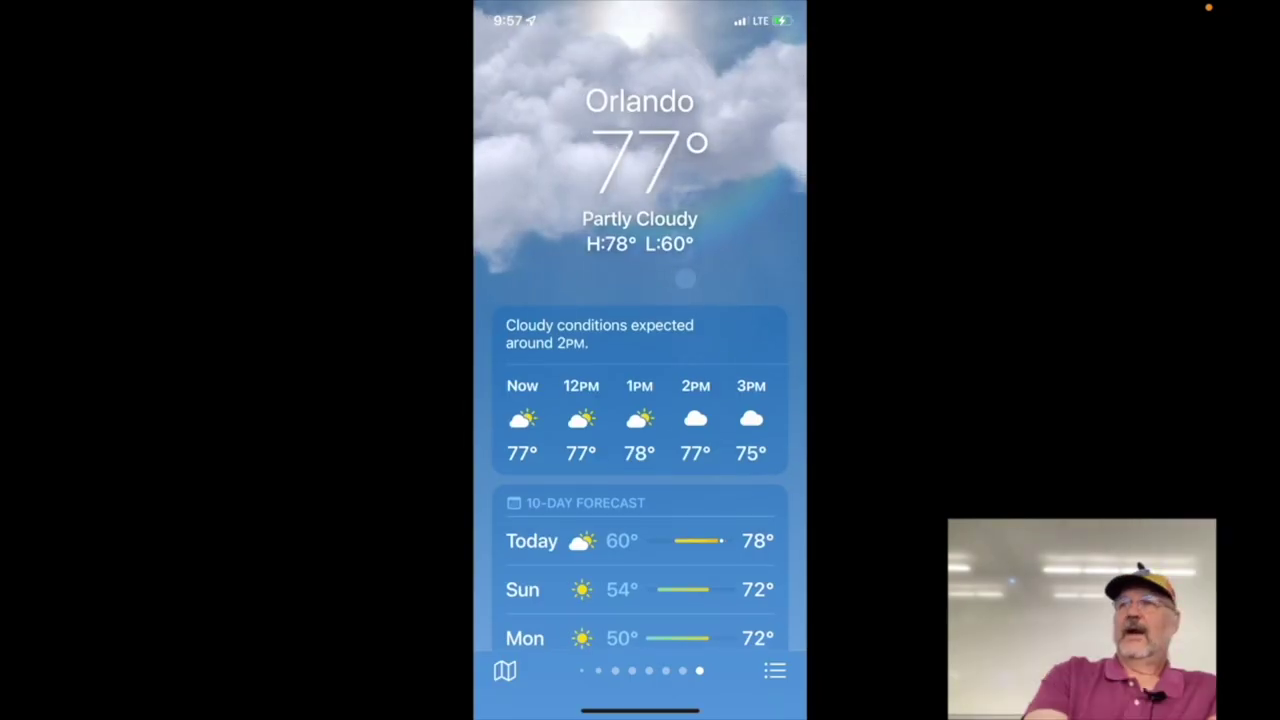
left_click_drag(699, 670, 590, 670)
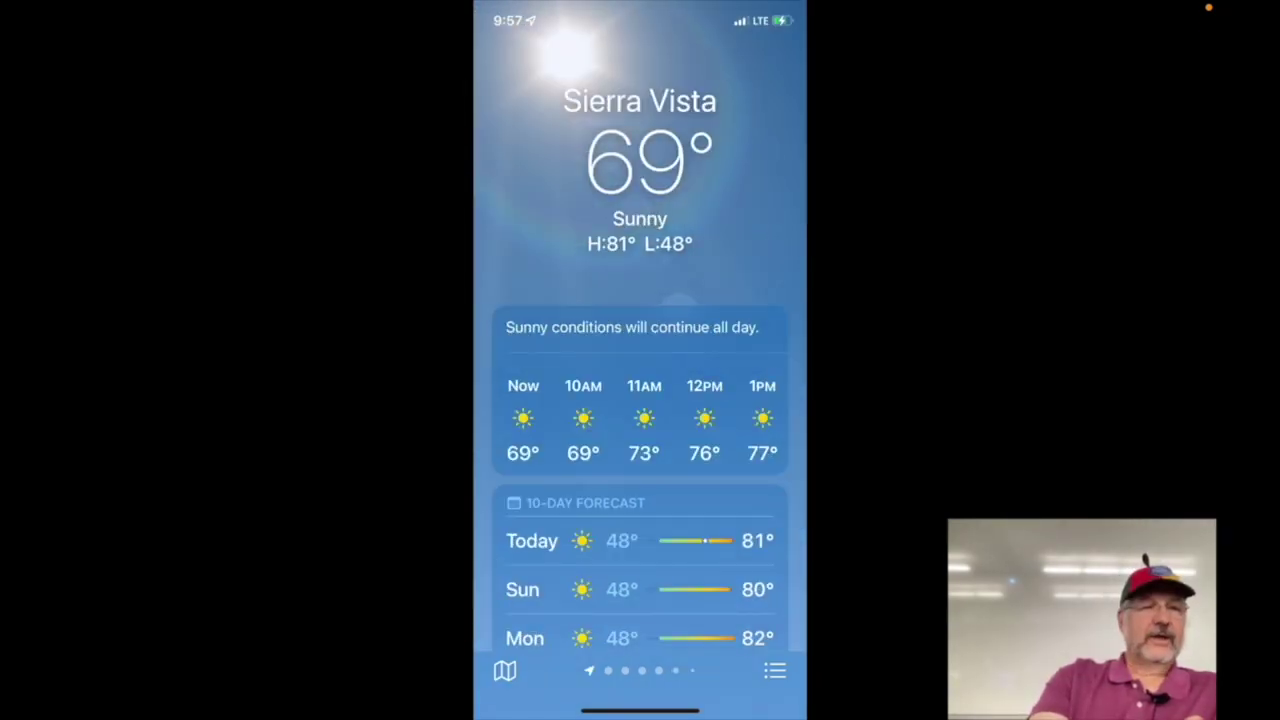
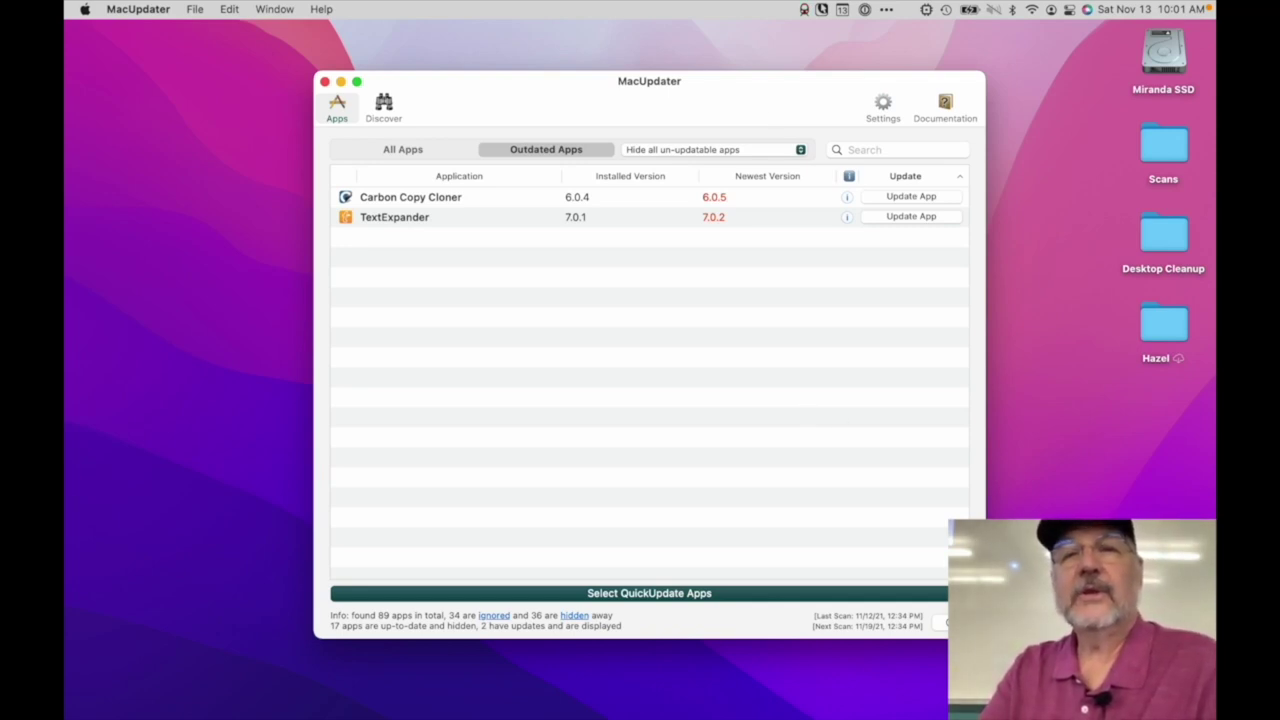
Try to rescan for app updates in MacUpdater, check its network access in the per-app data usage list and dismiss the scan alert.
key("super+r")
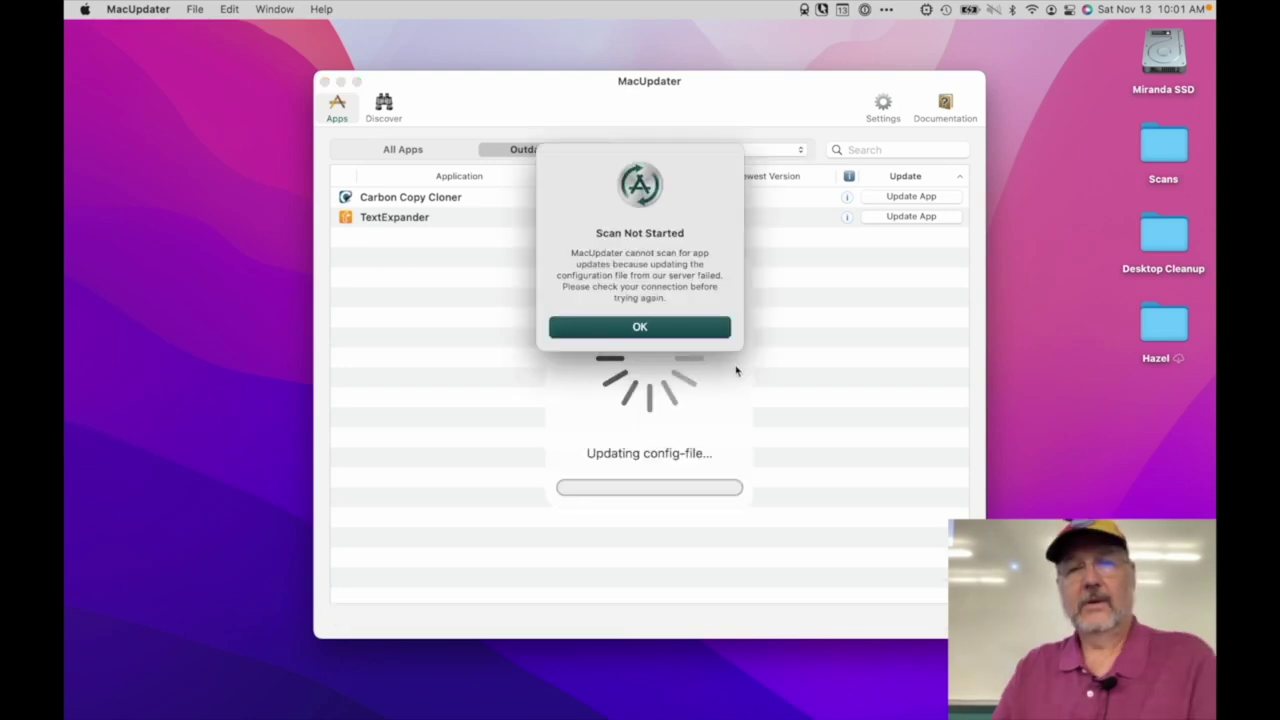
left_click(804, 9)
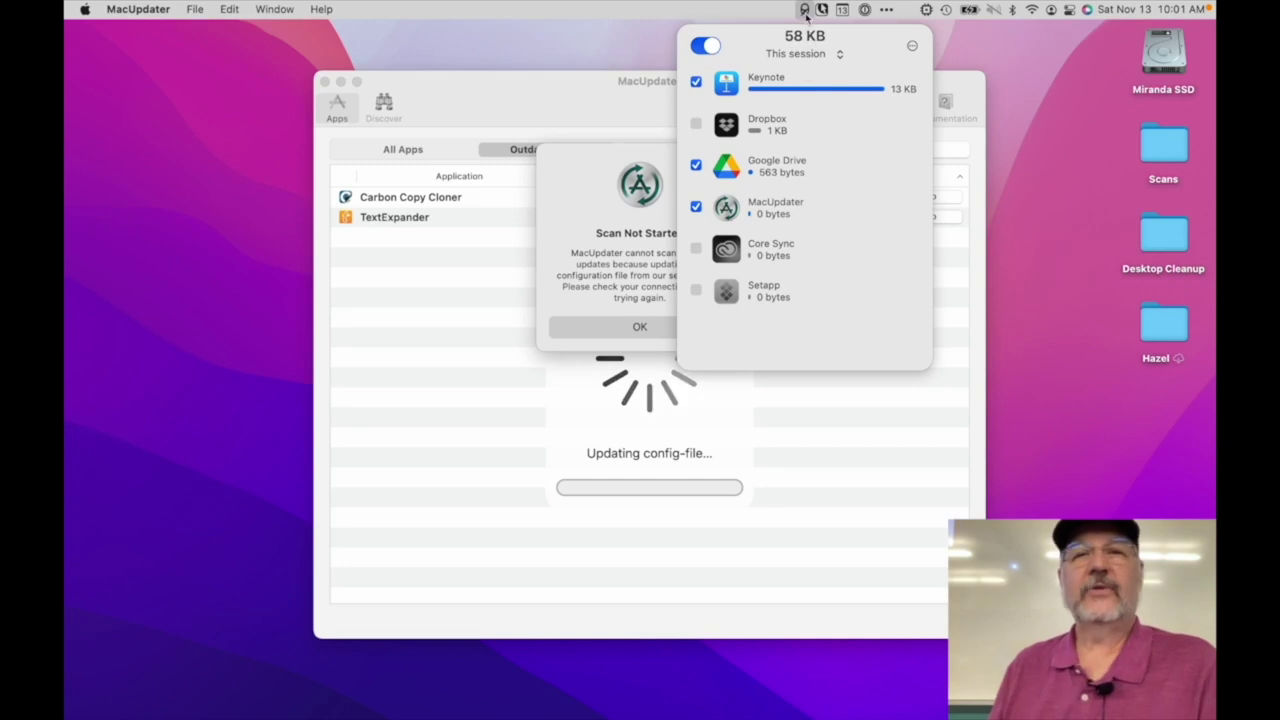
left_click(805, 10)
left_click(666, 330)
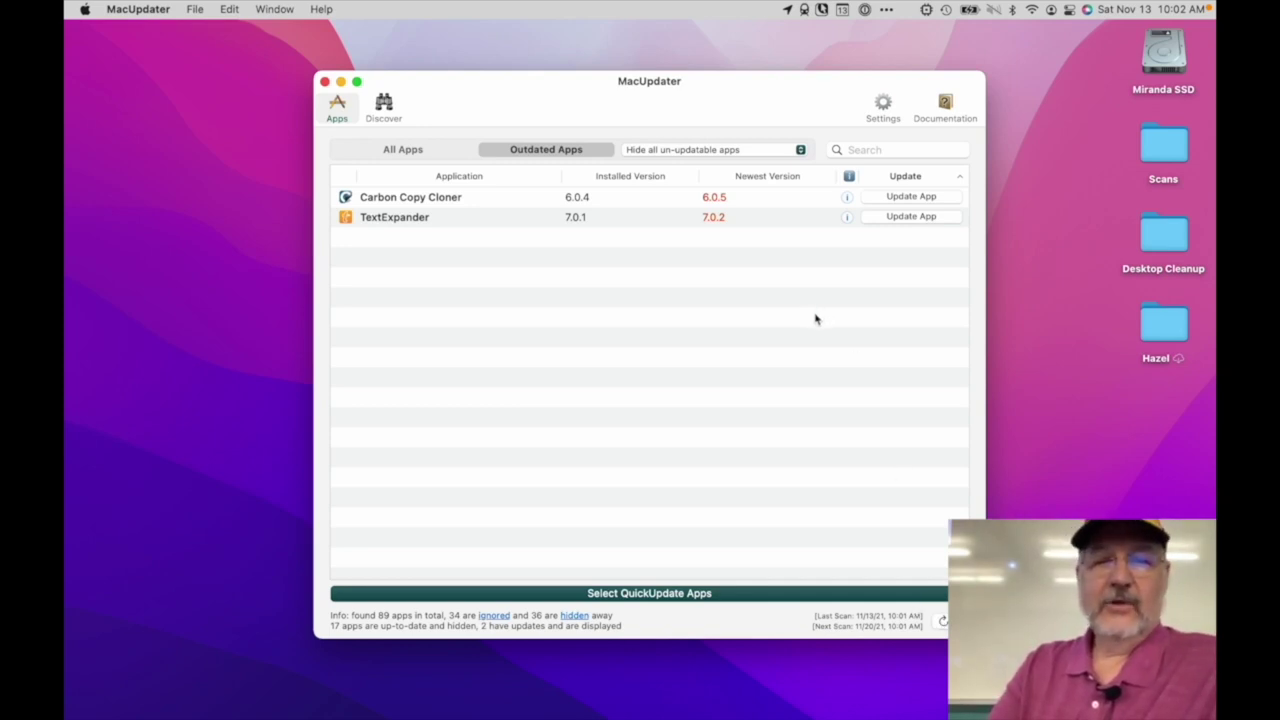
Select the QuickUpdate apps among the outdated apps and show the filter options for hiding apps.
left_click(765, 595)
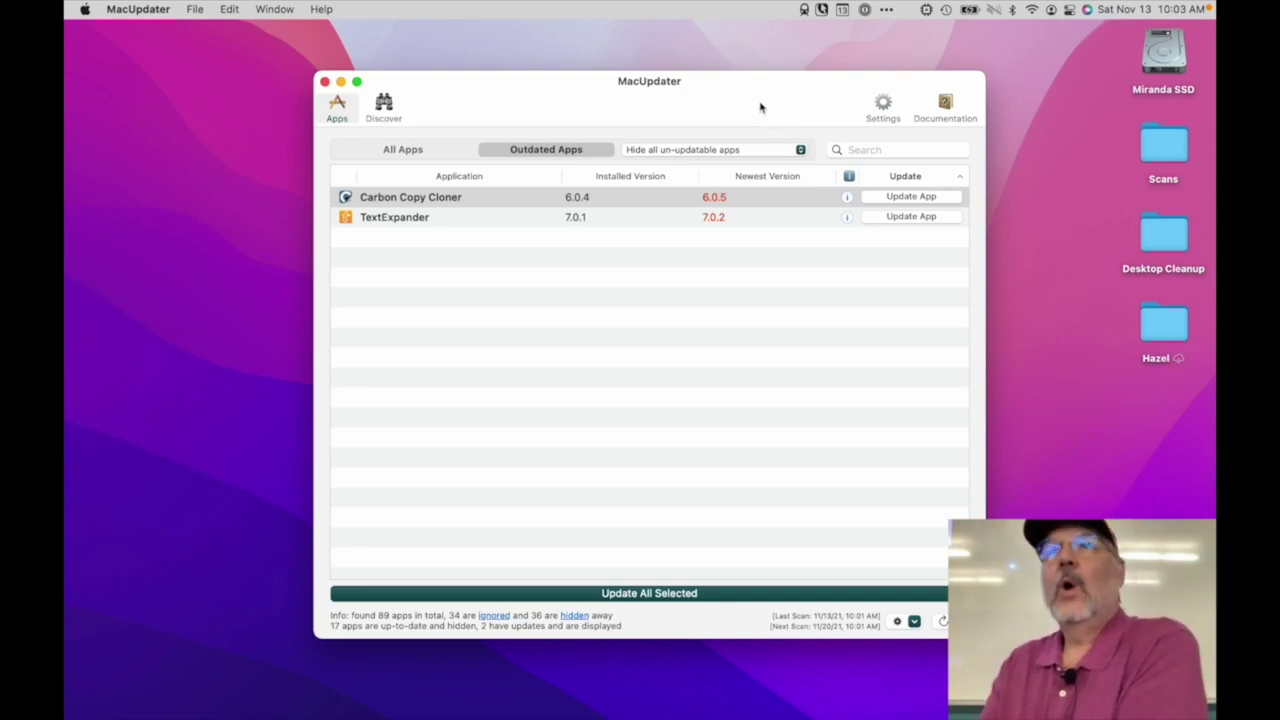
left_click(800, 151)
left_click(792, 102)
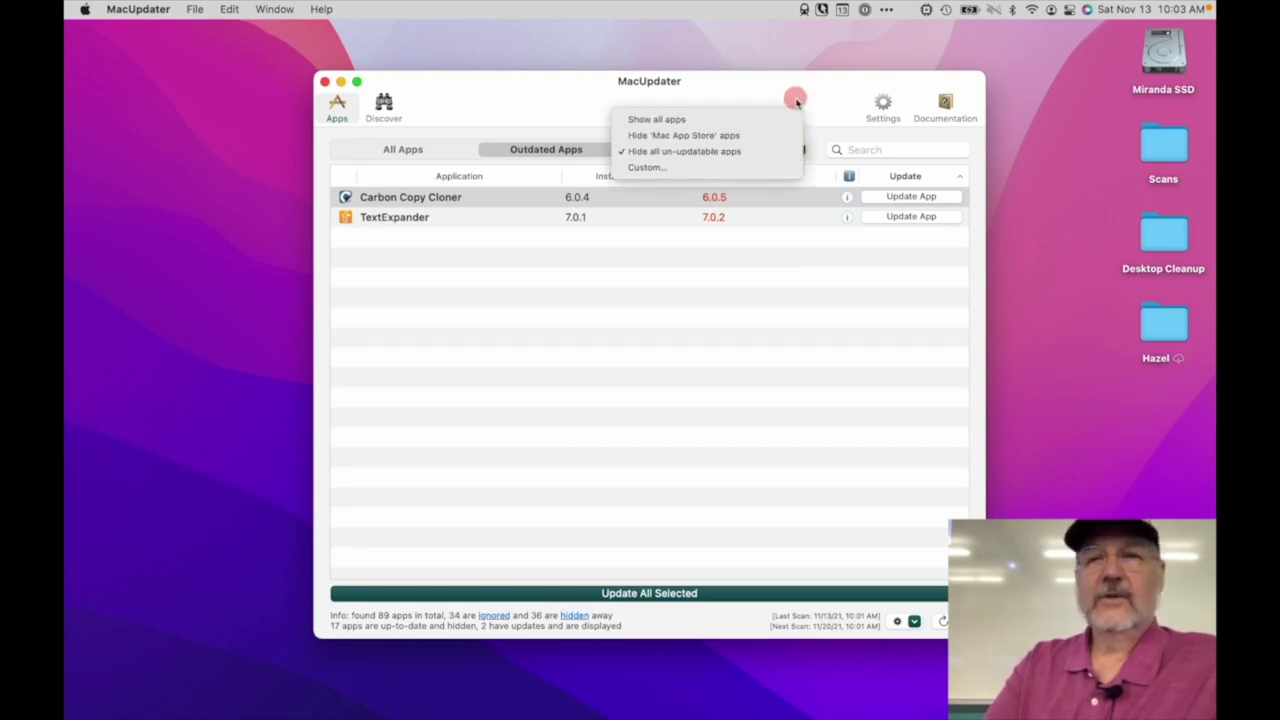
View MacUpdater's settings and its About documentation, and return to the list of outdated apps.
left_click(883, 105)
left_click(948, 106)
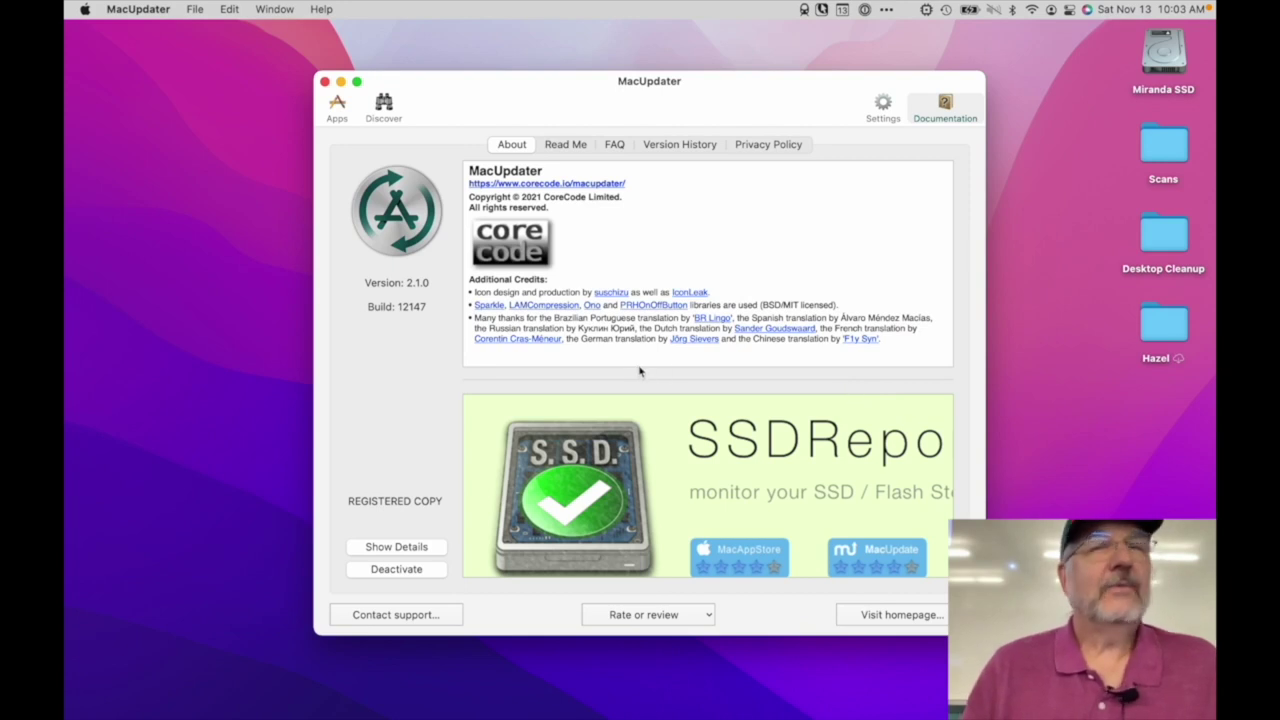
scroll(641, 372, "up", 2)
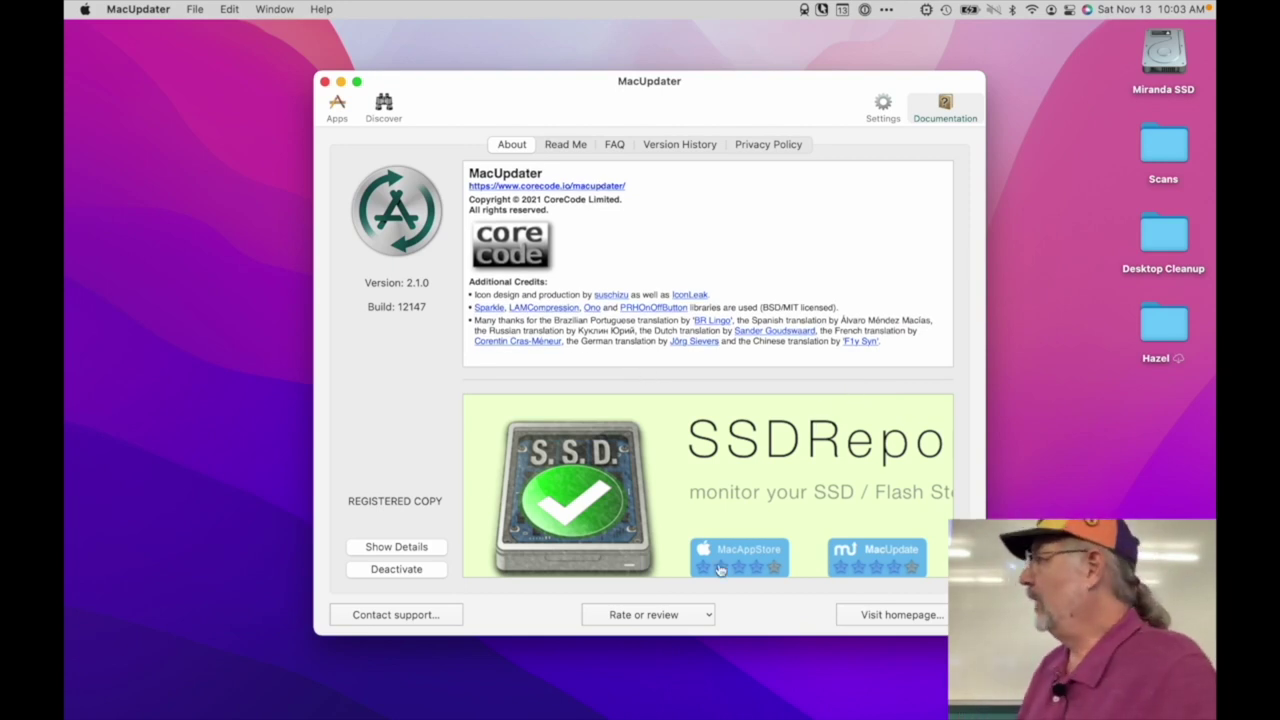
left_click(337, 108)
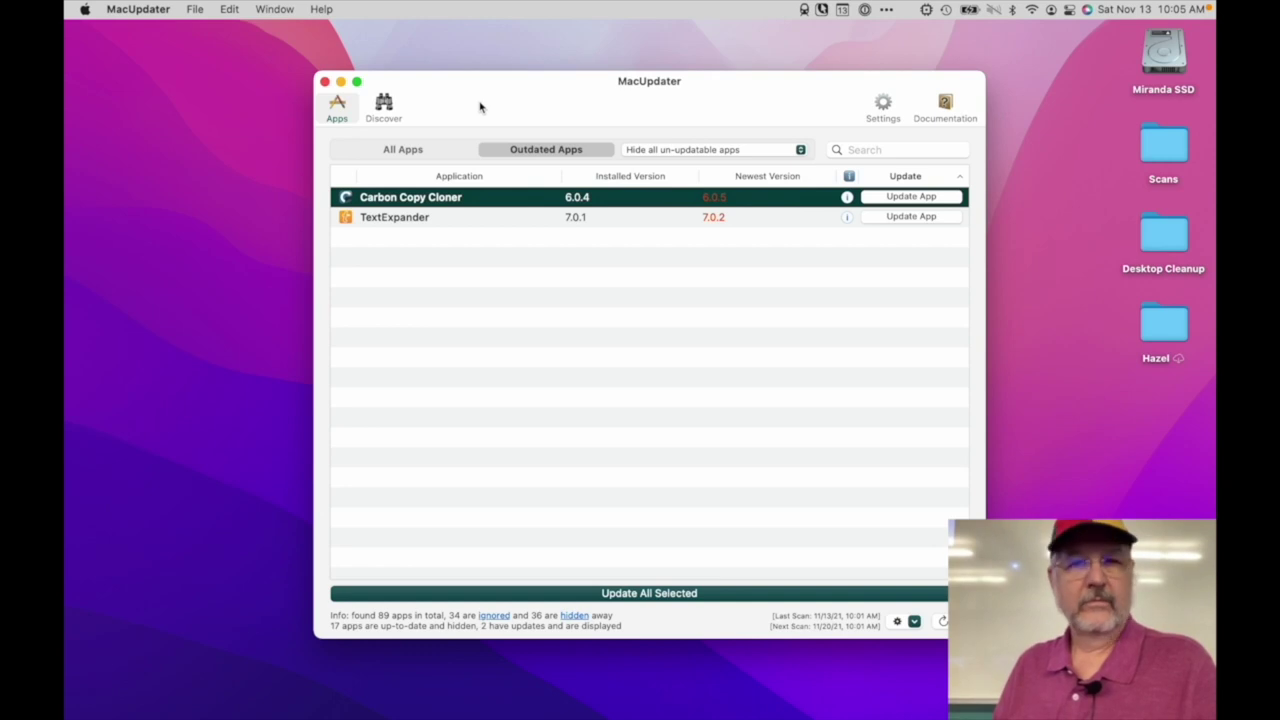
Quit MacUpdater from the application switcher.
key("super+Tab")
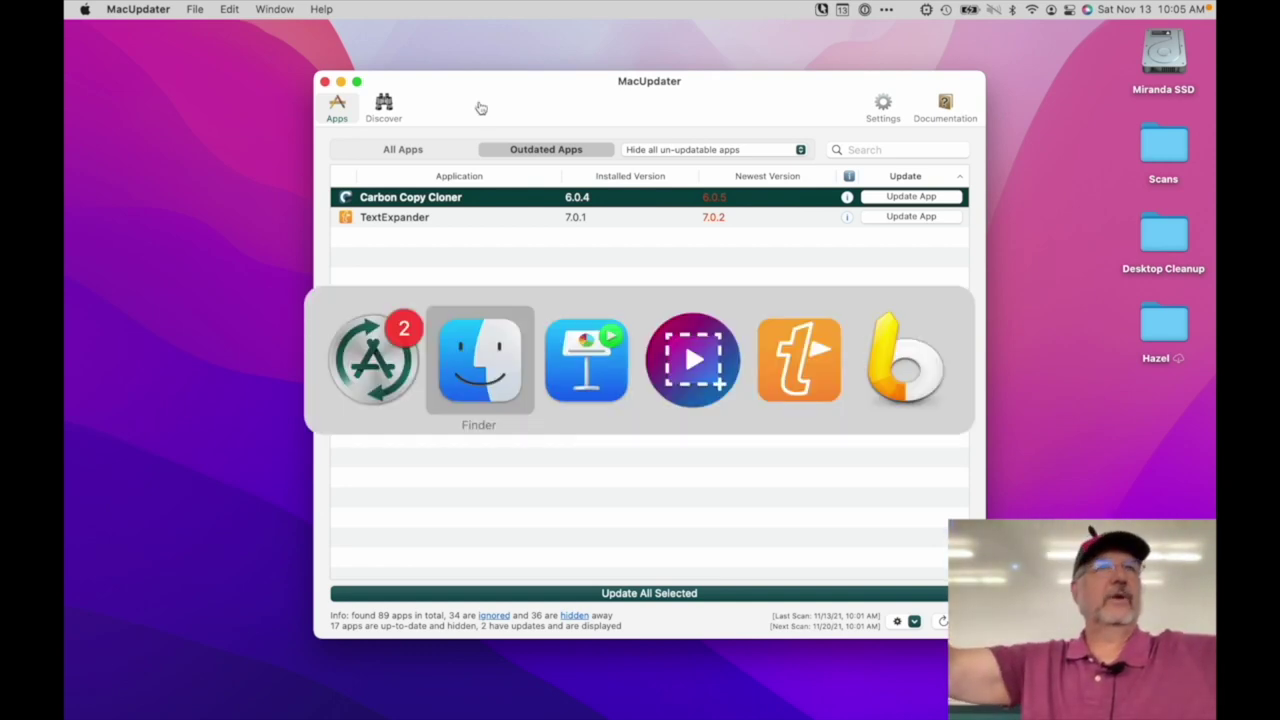
key("super+shift+Tab")
key("super+q")
Return to the running Keynote presentation and advance to the next slide.
key("super+Tab")
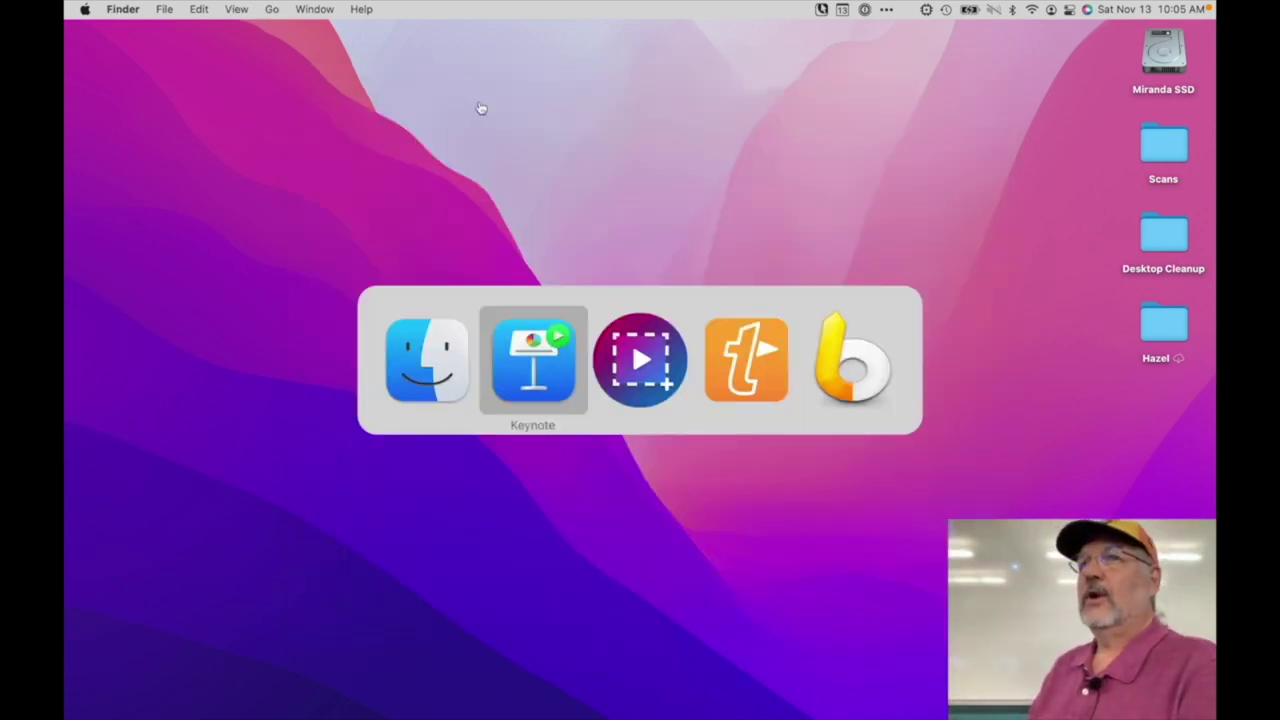
key("super+Tab")
key("super+Tab")
key("super+Tab")
key("super+Tab")
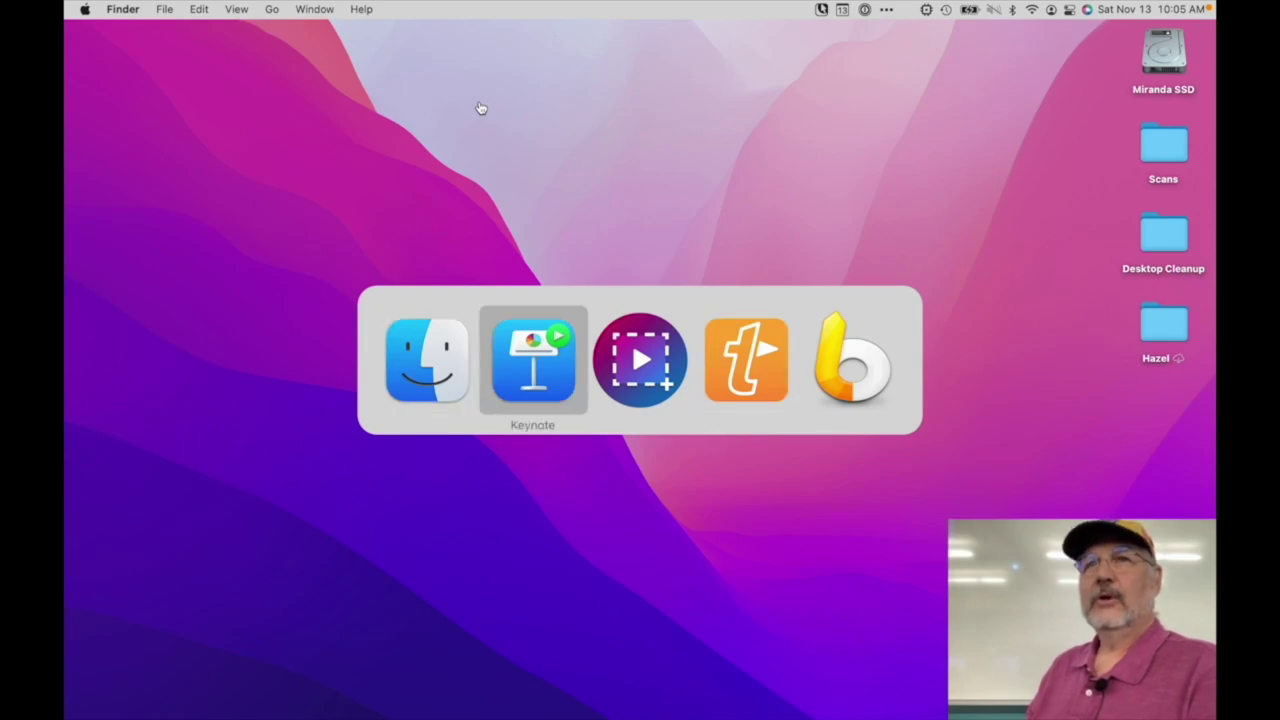
key("Right")
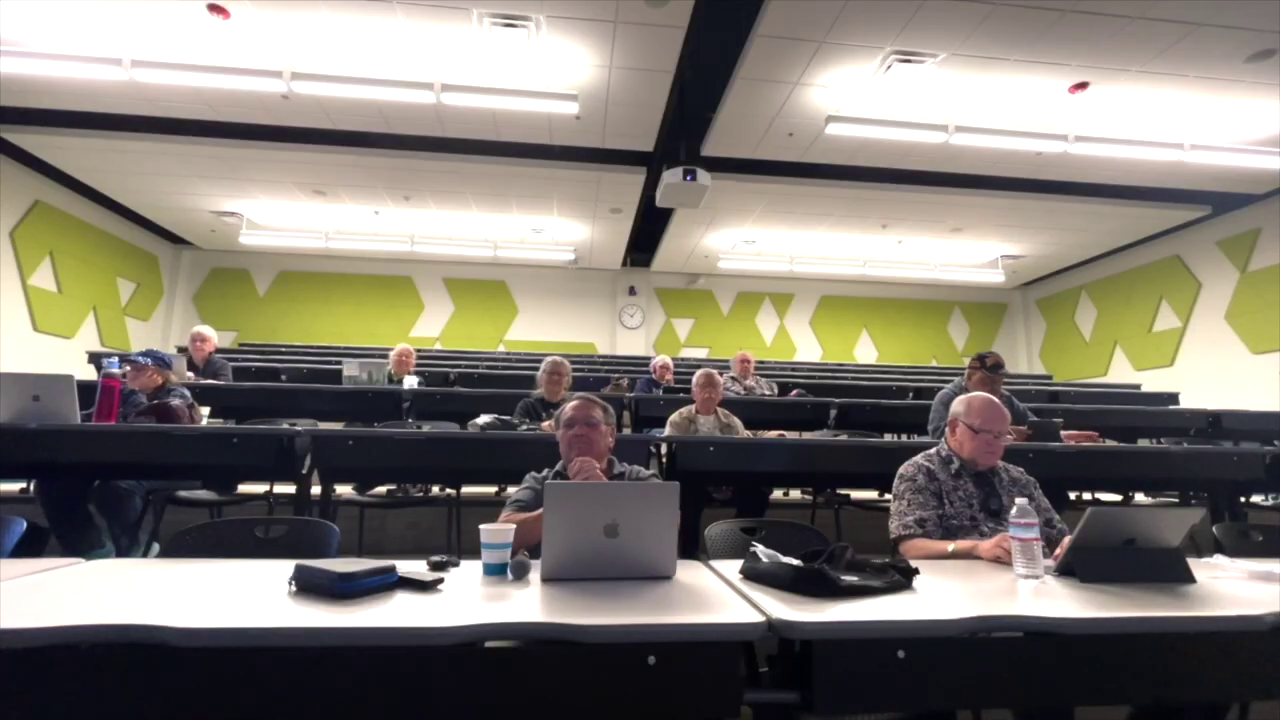